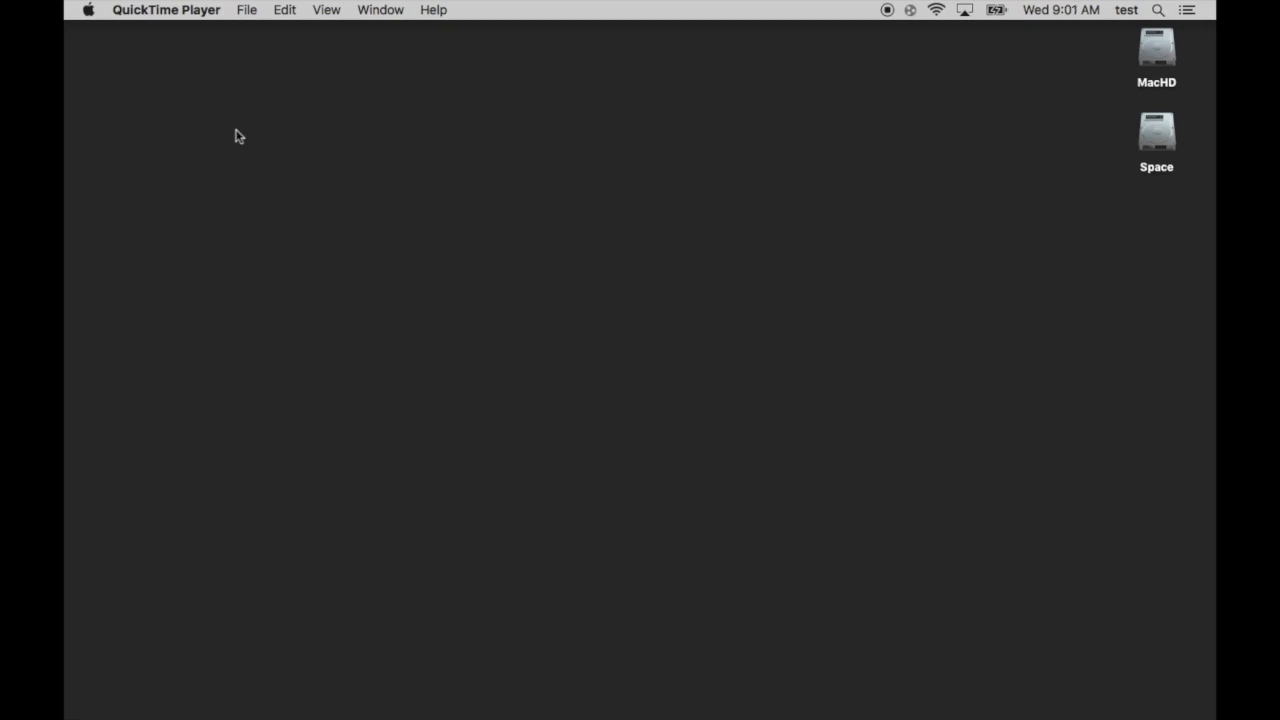
Launch Google Chrome and load loudmax.blogspot.com
mouse_move(445, 716)
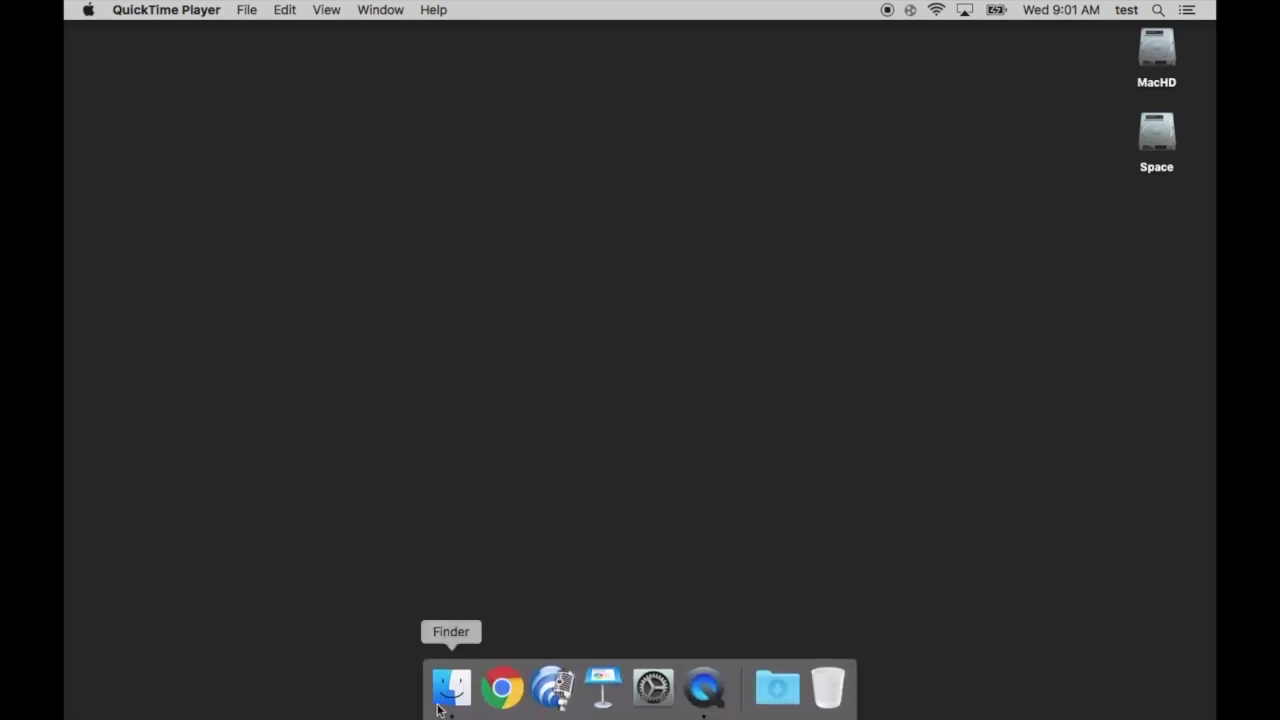
click(497, 692)
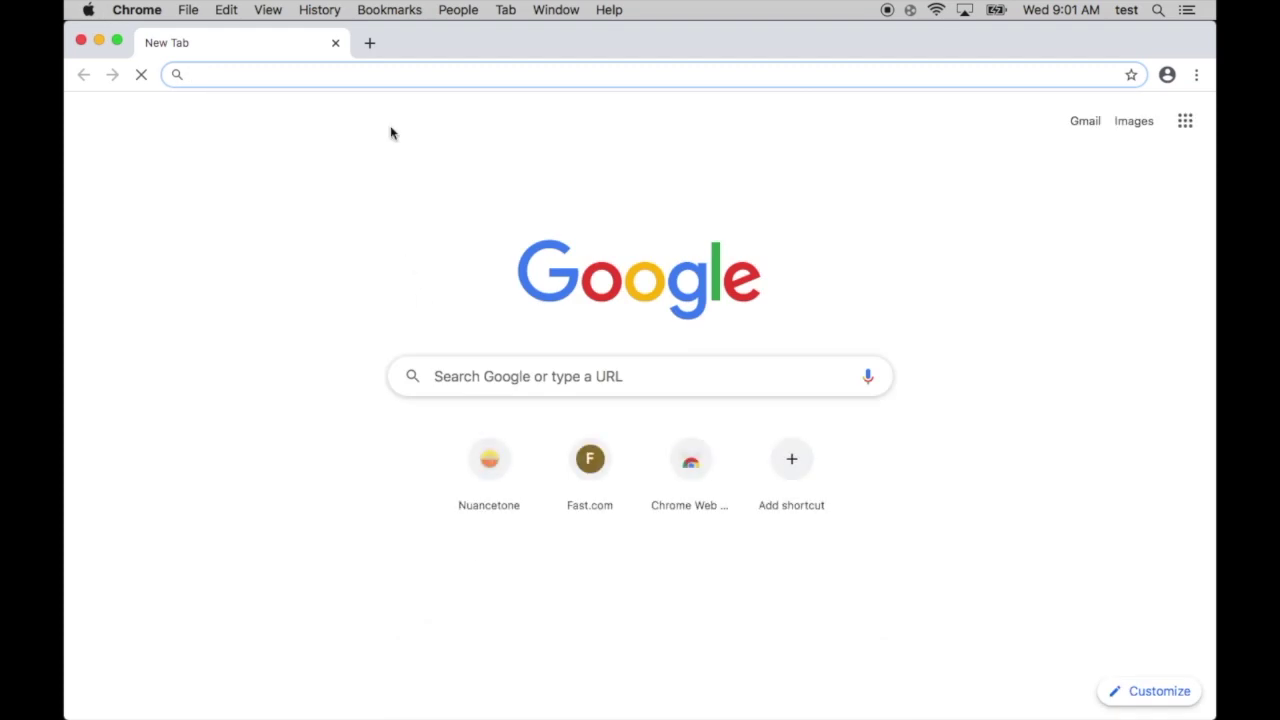
text(loudm)
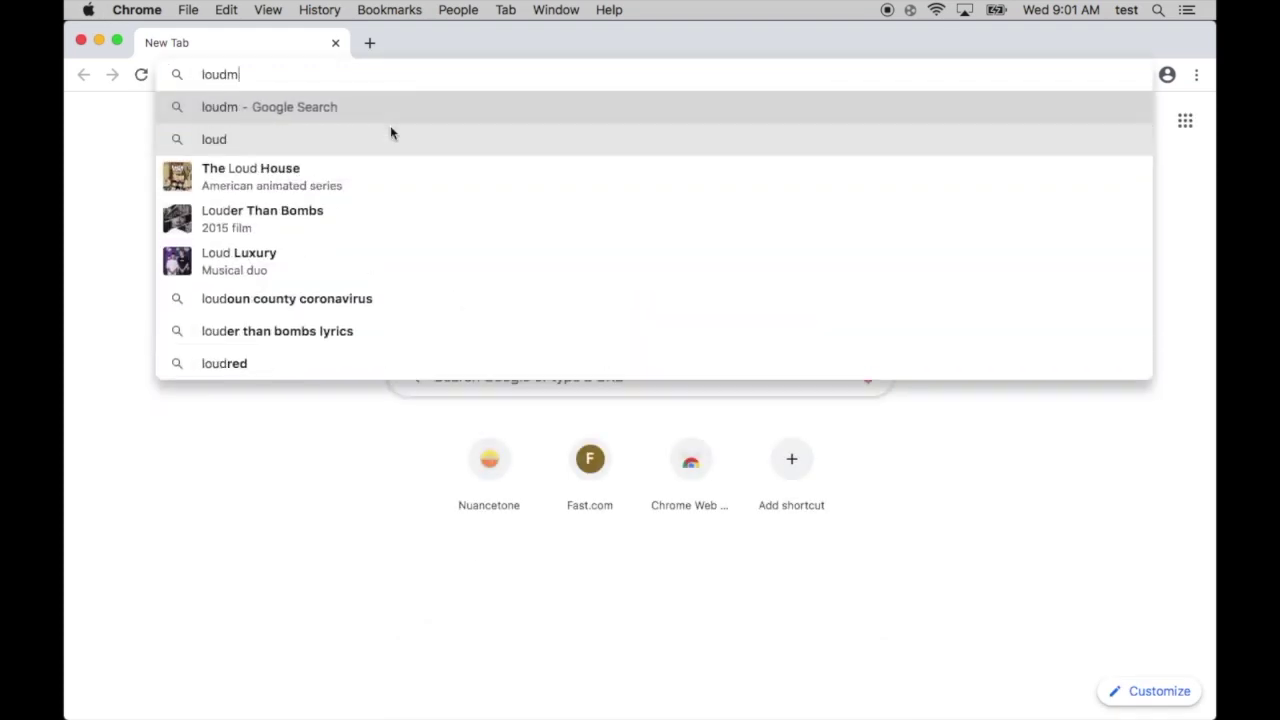
text(ax.blog)
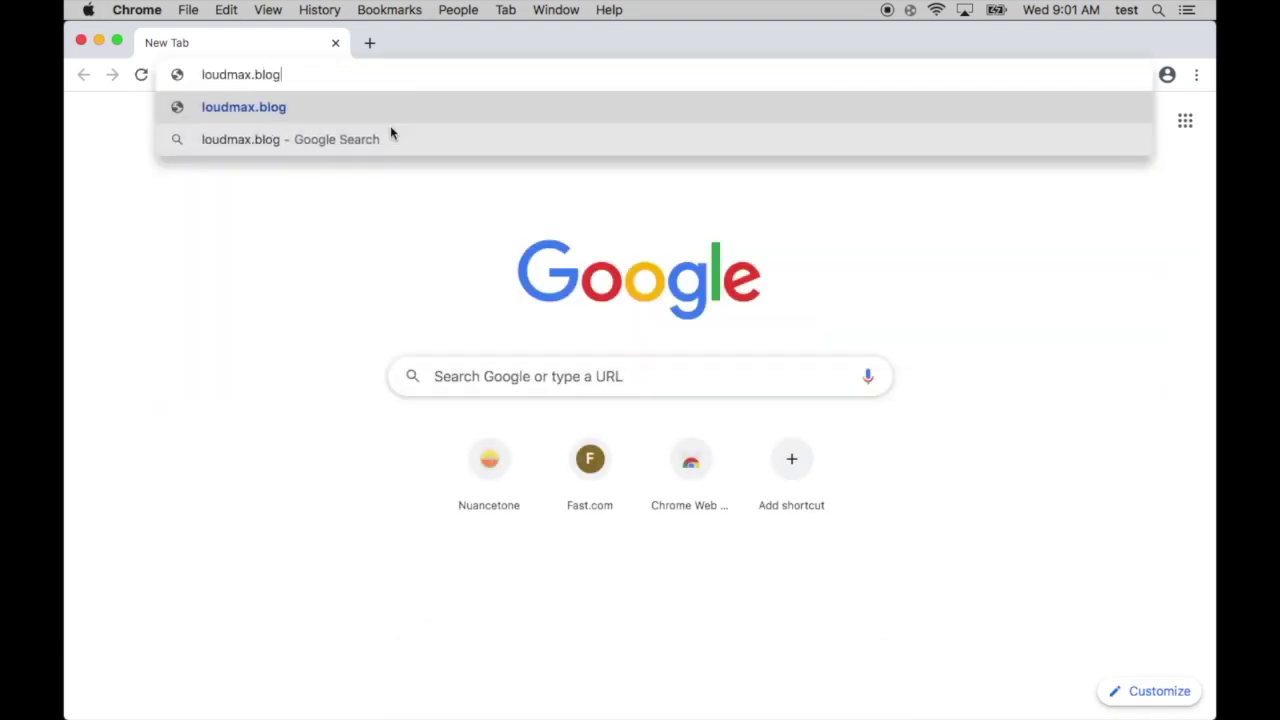
text(spot)
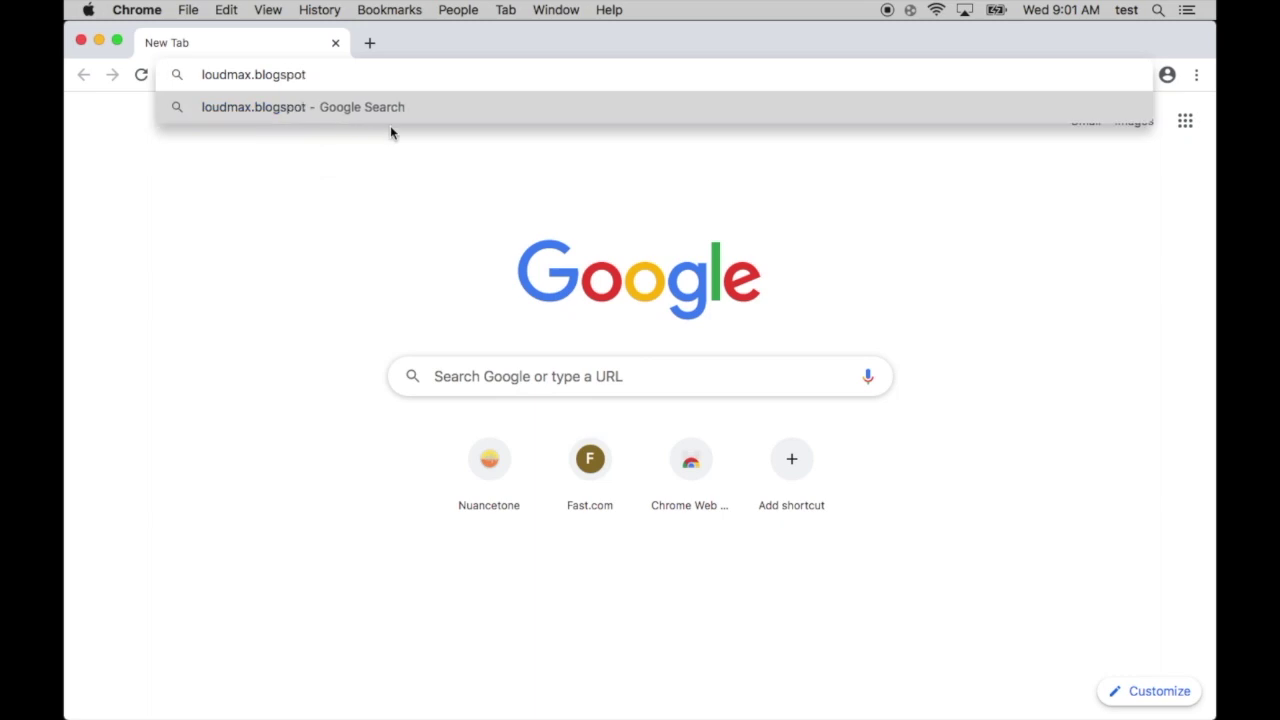
text(.com)
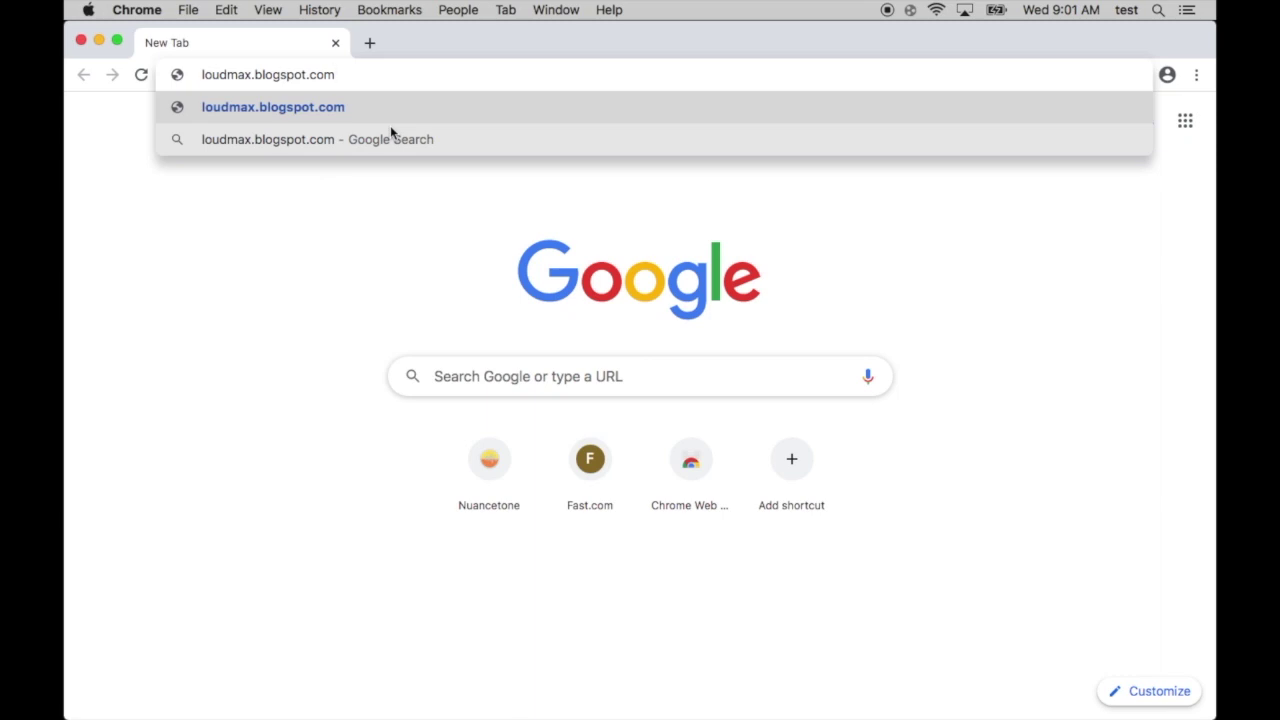
key(Return)
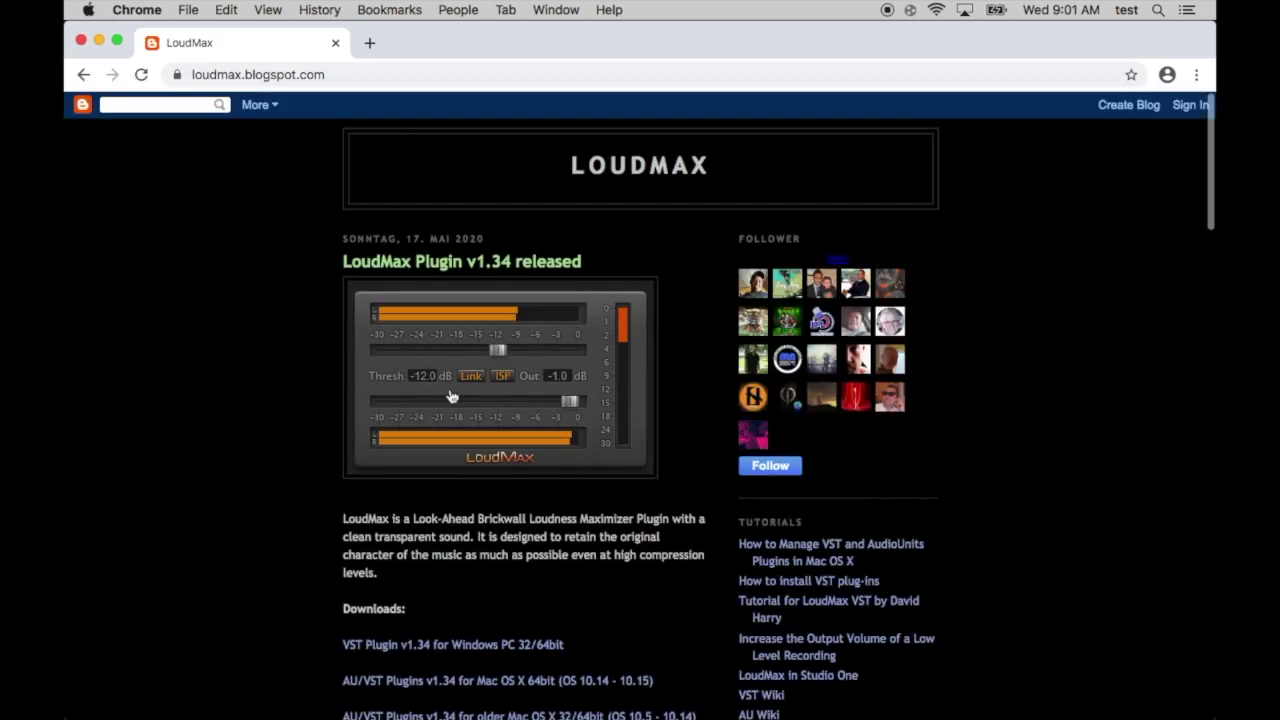
Scroll the LoudMax blog down to the Downloads links for the Mac AU/VST plugin
scroll(477, 338, down, 5)
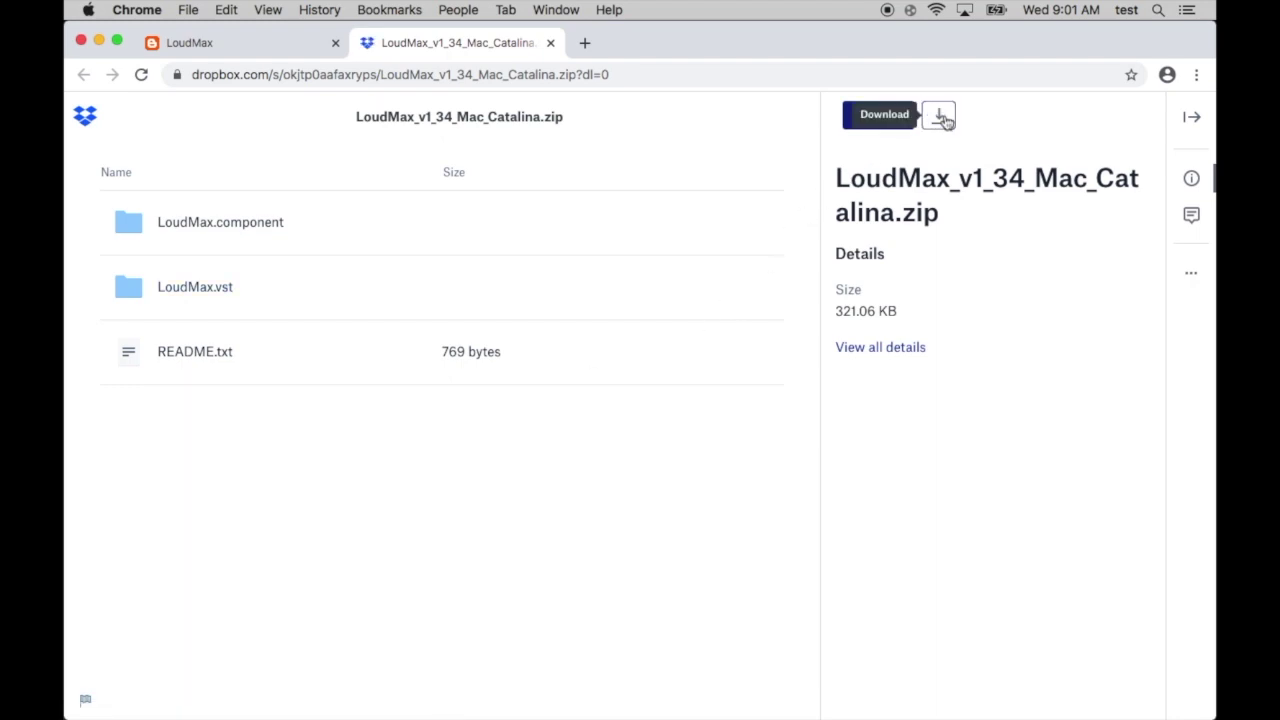
Direct-download LoudMax_v1_34_Mac_Catalina.zip from Dropbox, then quit Chrome
click(942, 118)
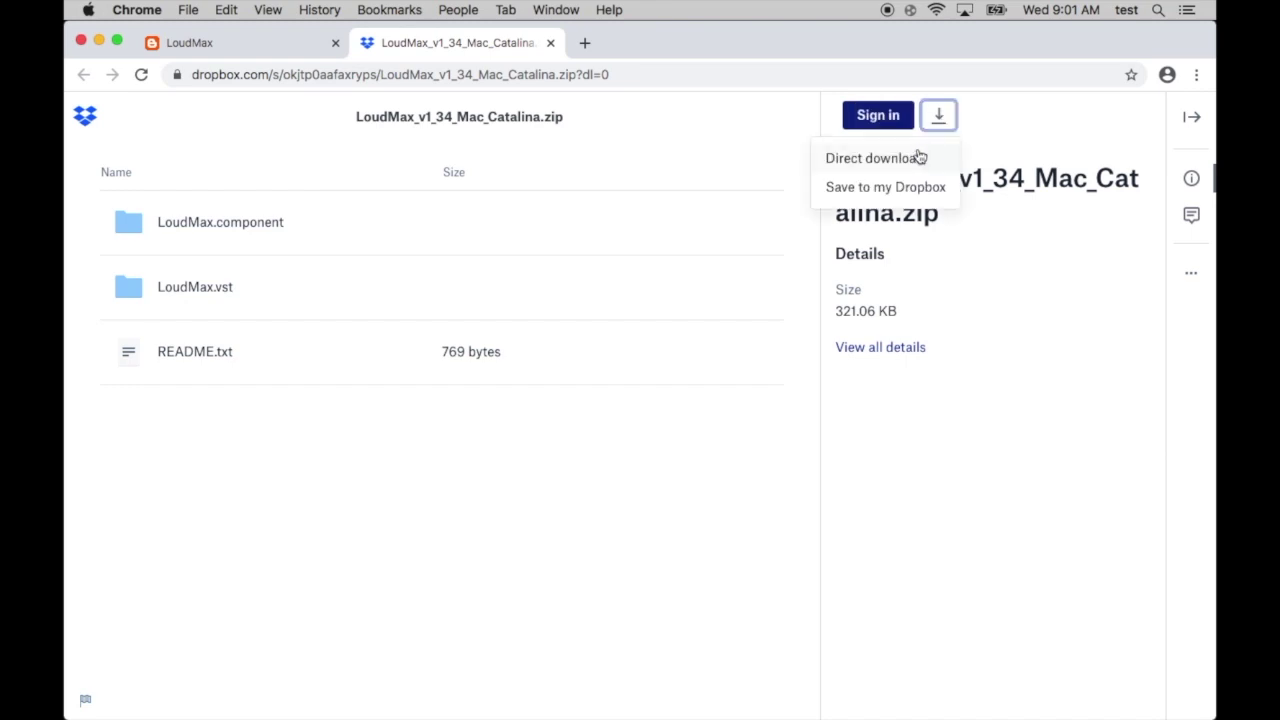
click(920, 158)
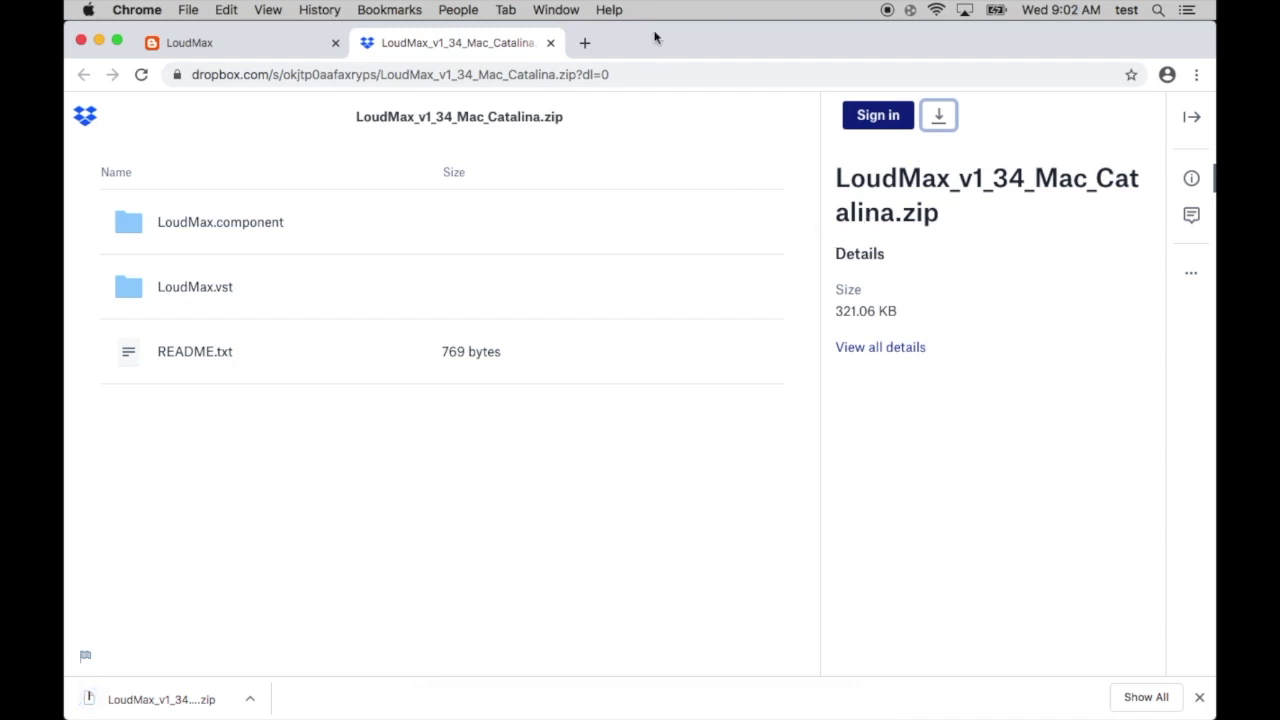
key(super+q)
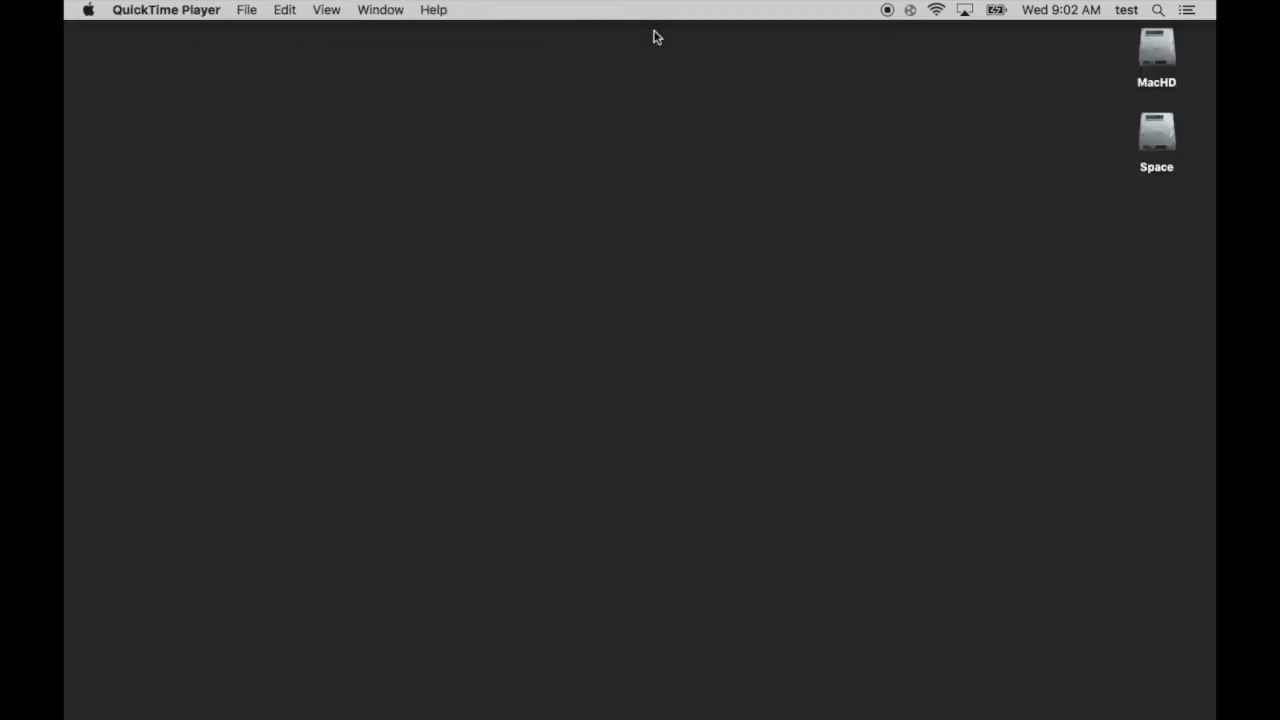
Delete the three other downloads, including Zoom.pkg, and unzip LoudMax_v1_34_Mac_Catalina.zip
click(654, 280)
mouse_move(925, 716)
right_click(778, 688)
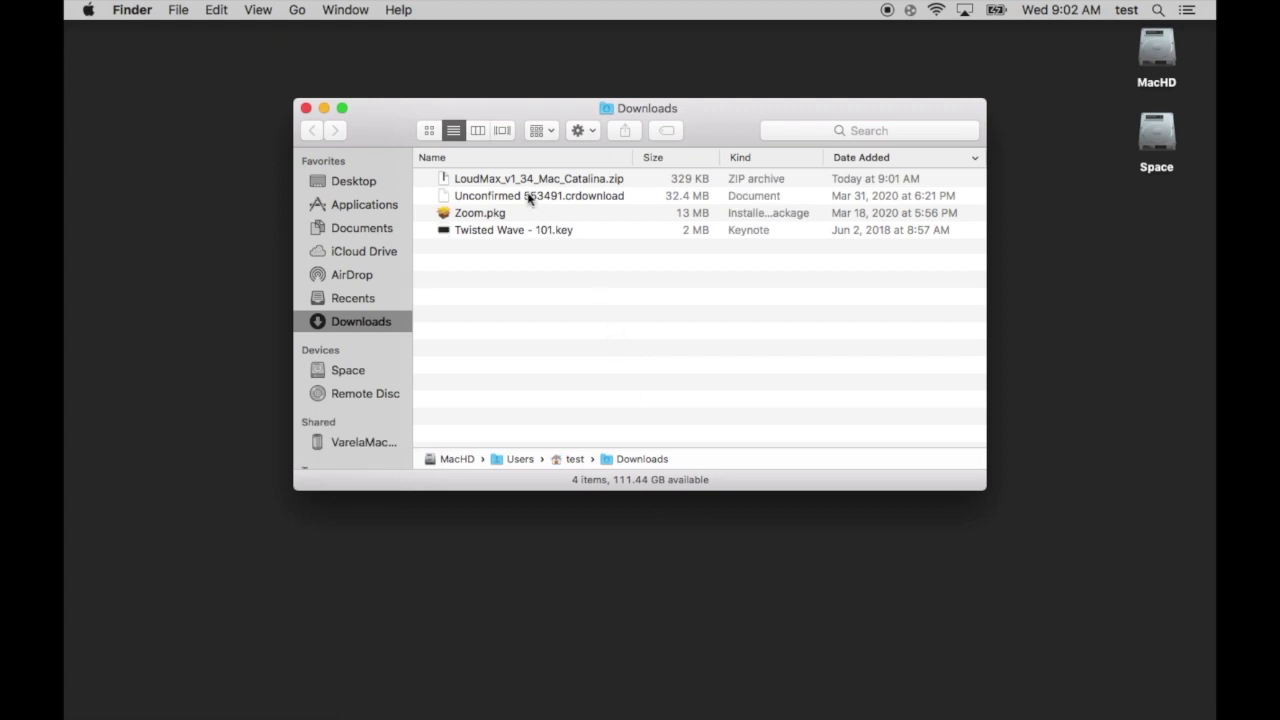
click(530, 197)
key(shift+Down)
key(shift+Down)
key(super+BackSpace)
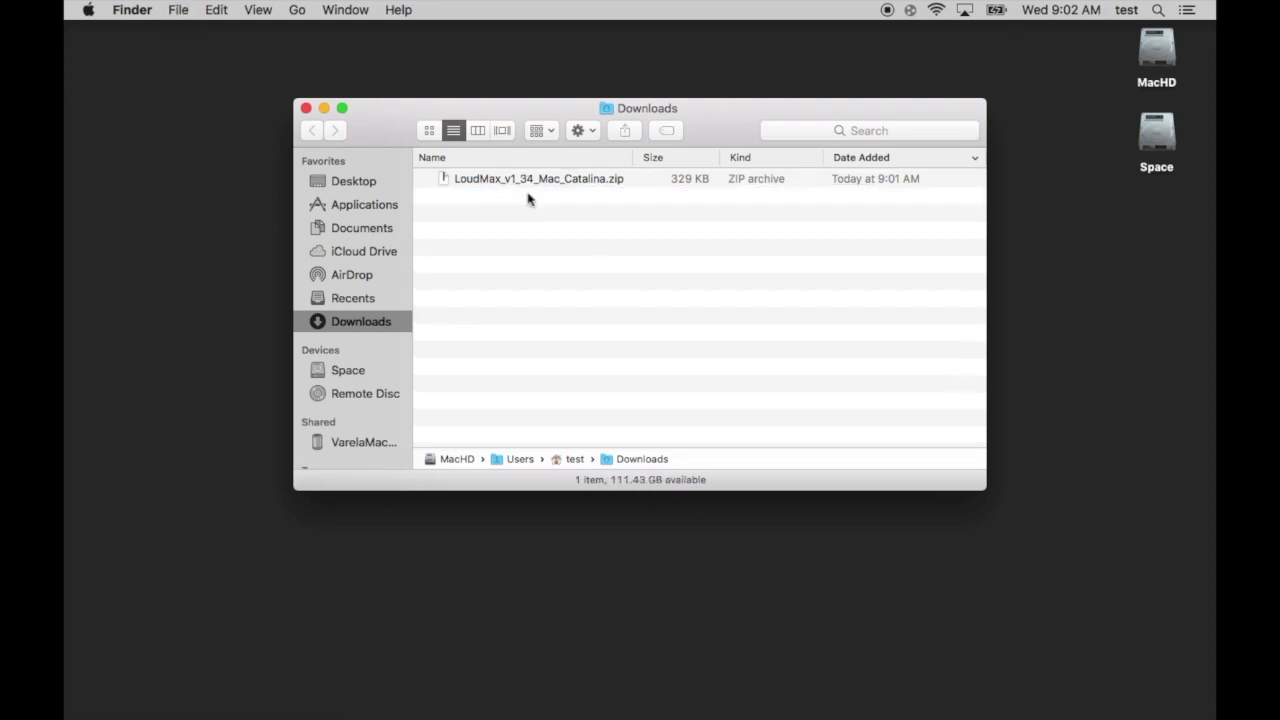
click(532, 184)
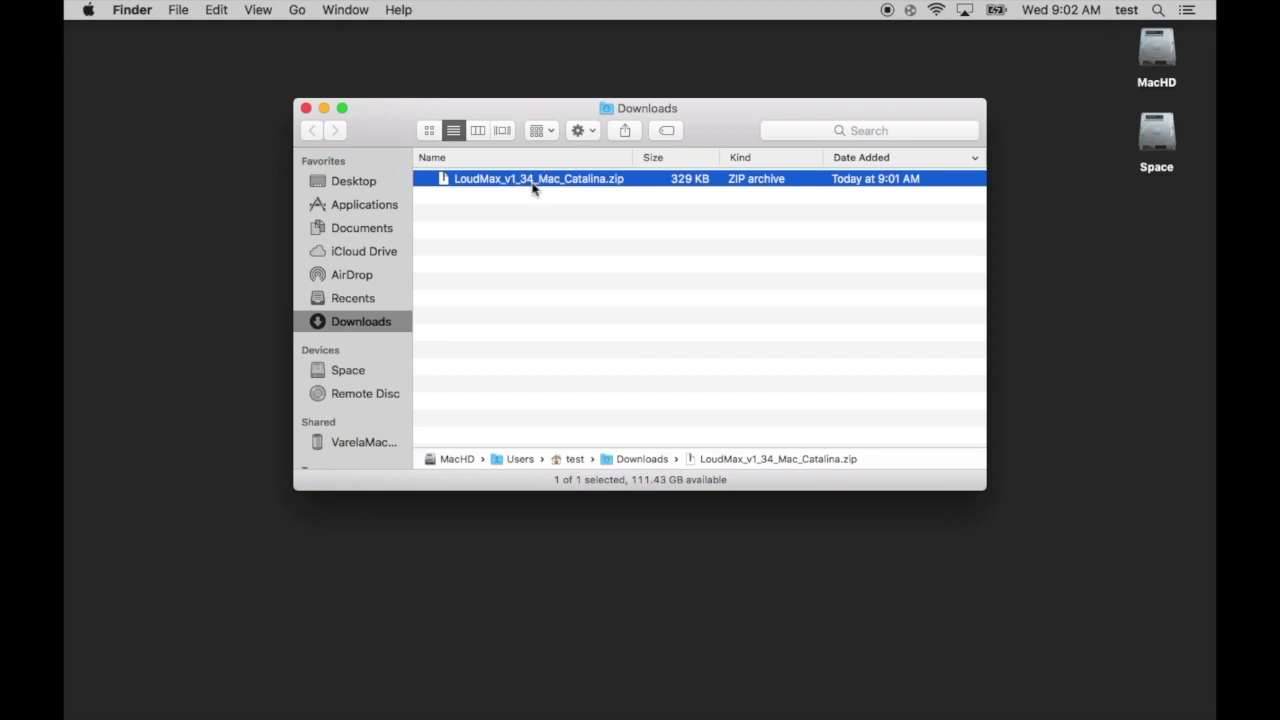
double_click(532, 182)
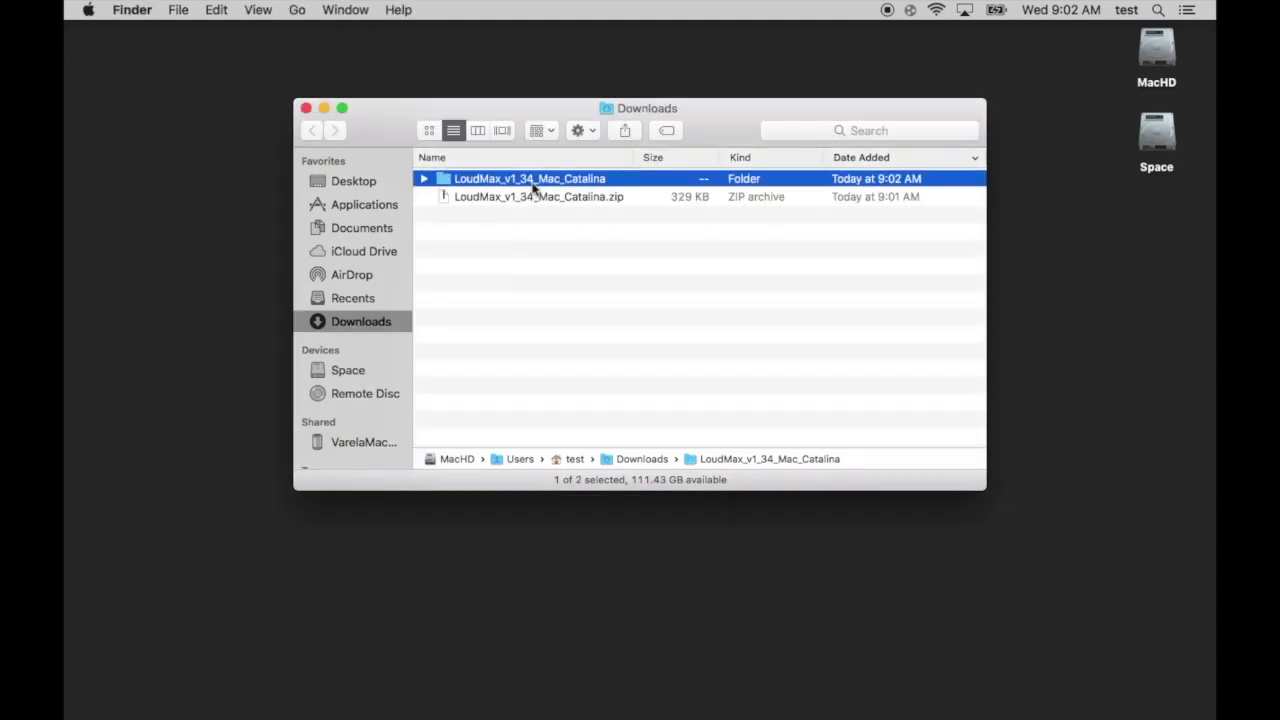
Open the LoudMax_v1_34_Mac_Catalina folder and move its window toward the top-left
double_click(532, 182)
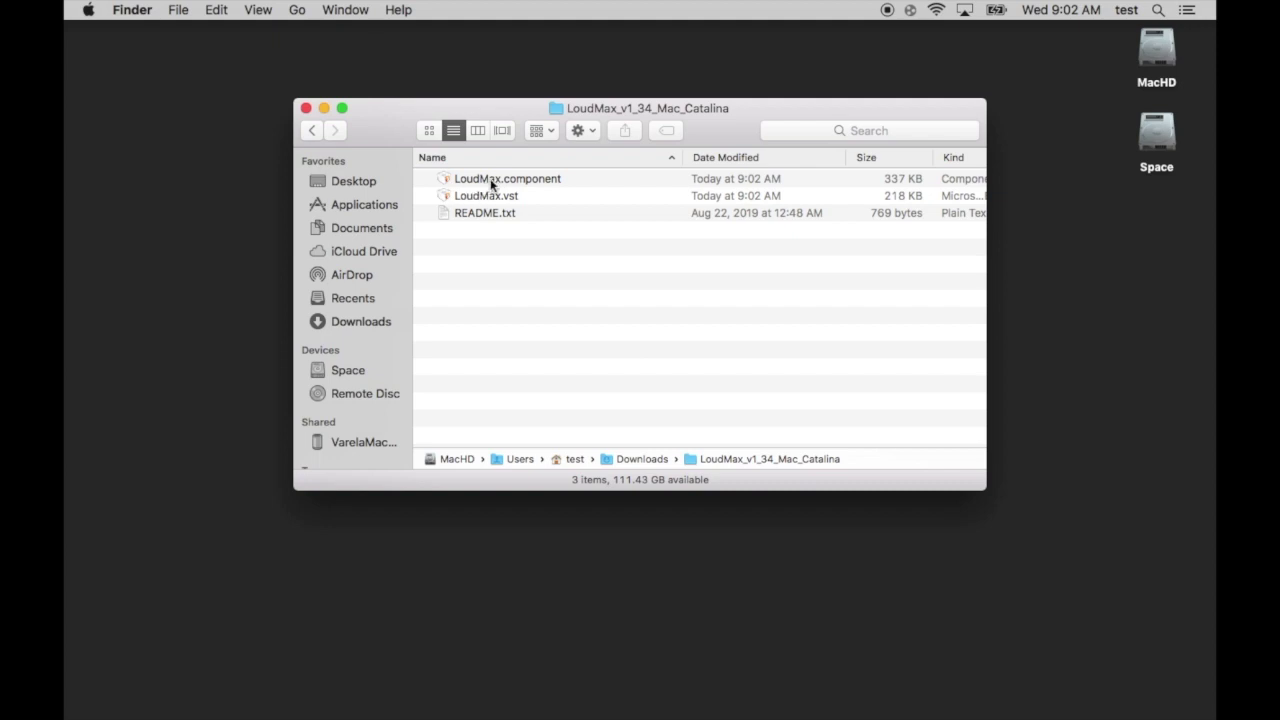
drag(383, 118, 218, 95)
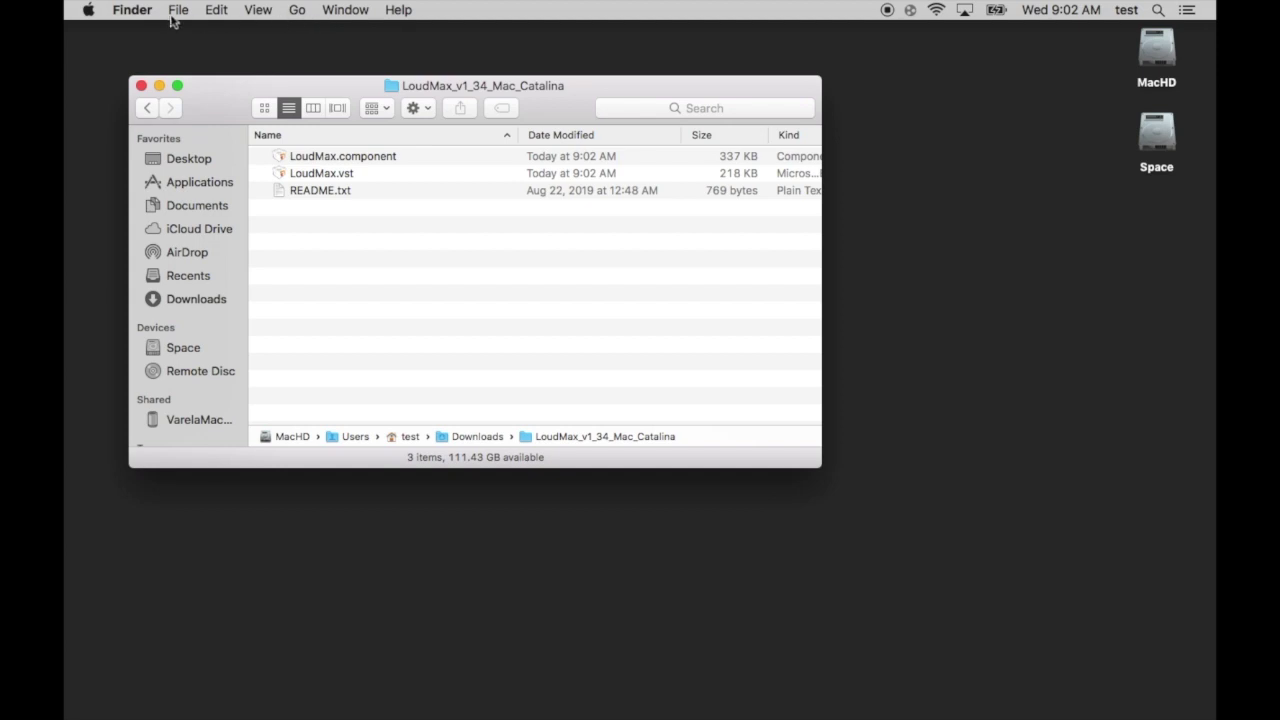
click(211, 93)
click(139, 37)
mouse_move(308, 716)
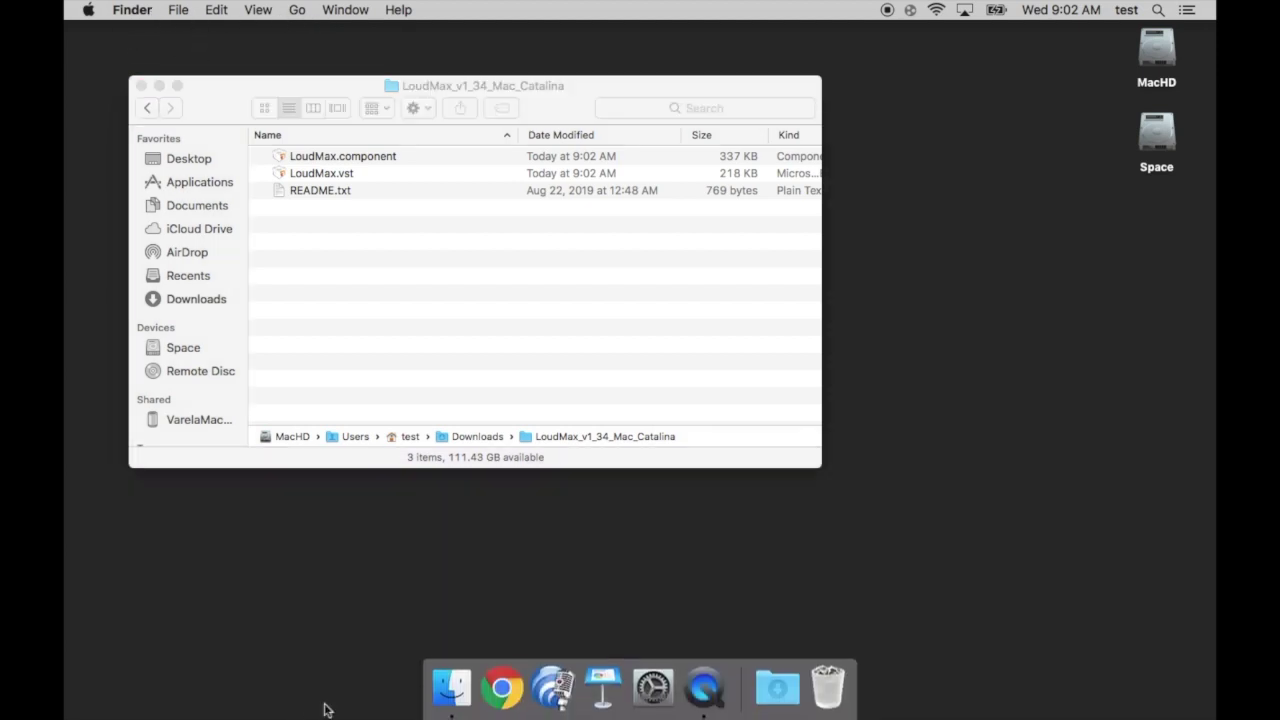
click(455, 685)
click(963, 371)
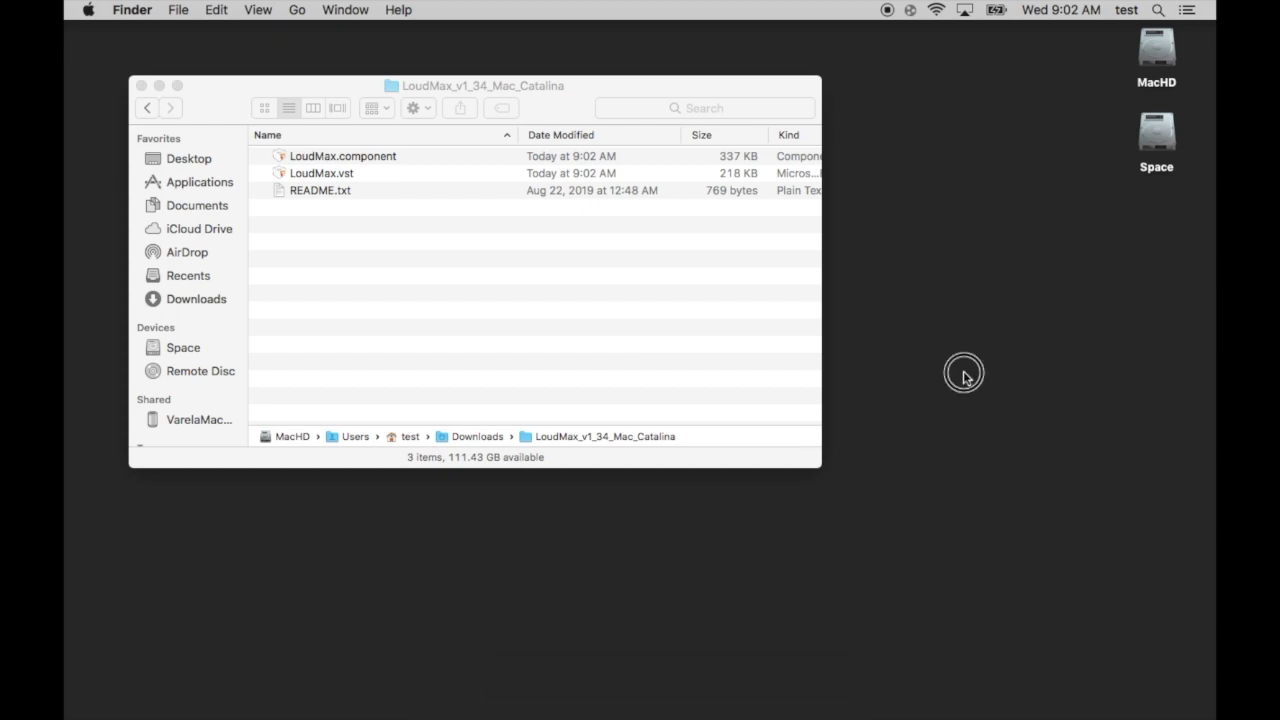
click(563, 275)
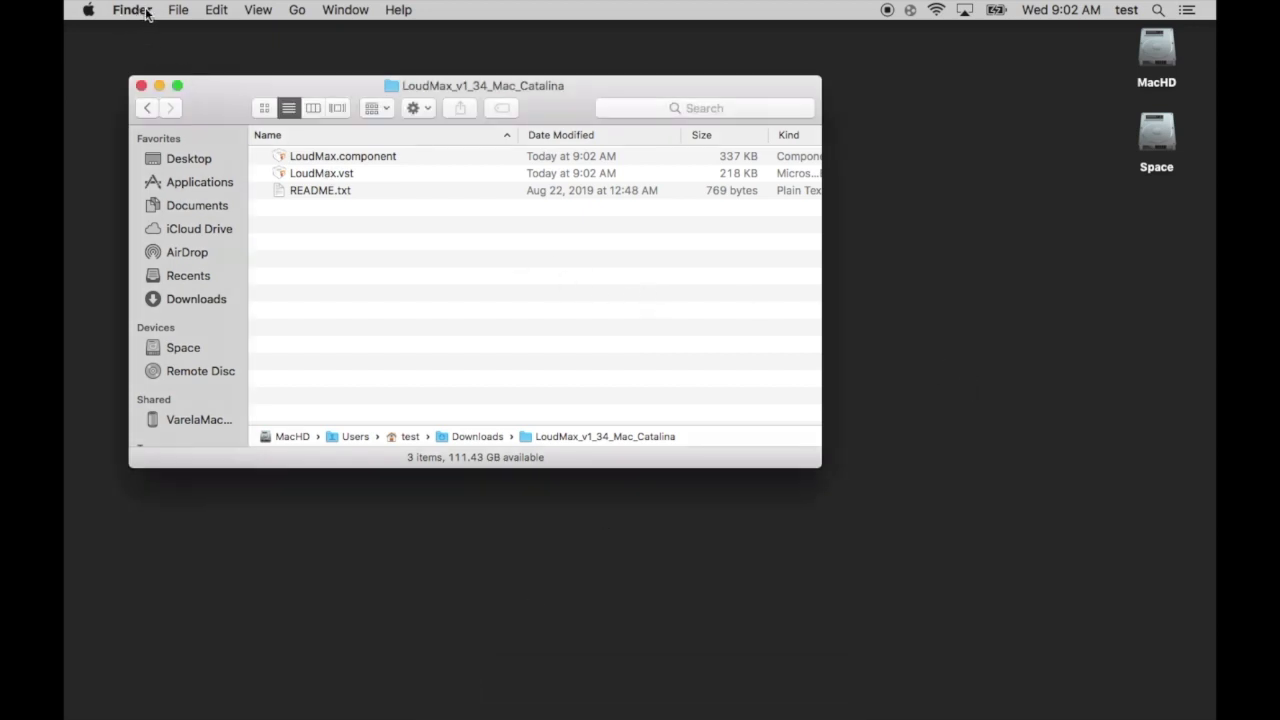
click(301, 10)
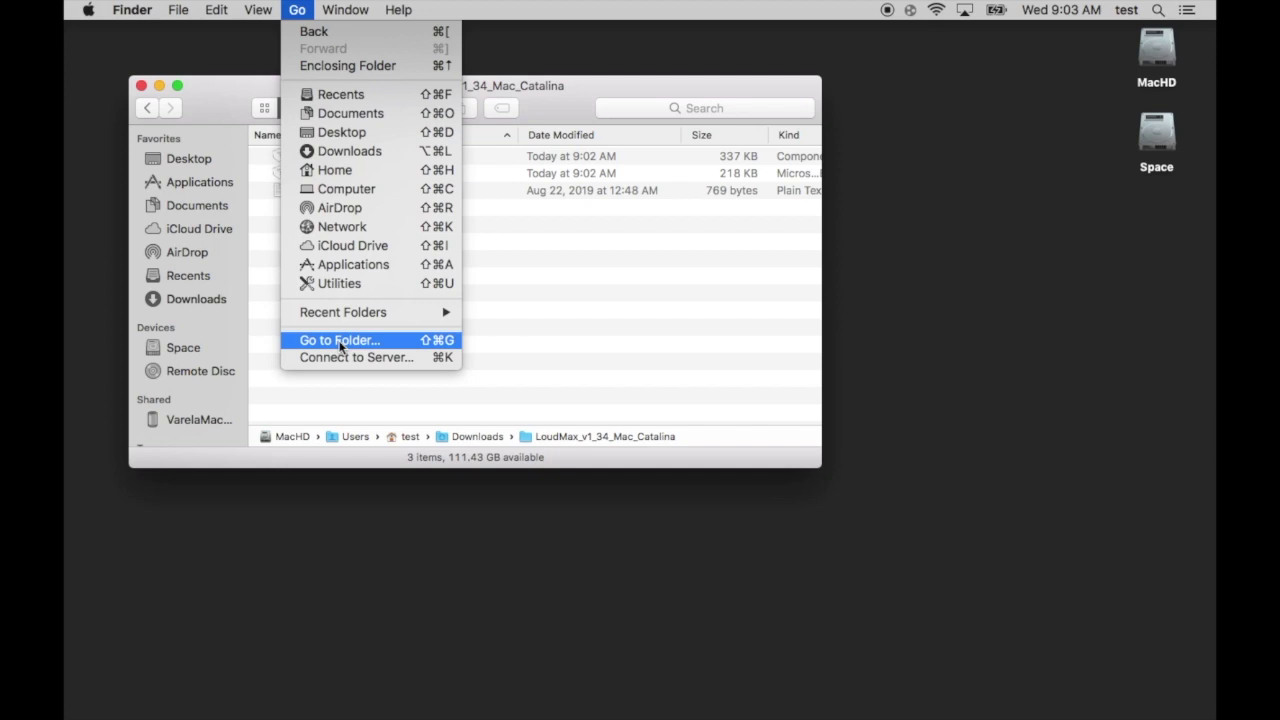
click(527, 344)
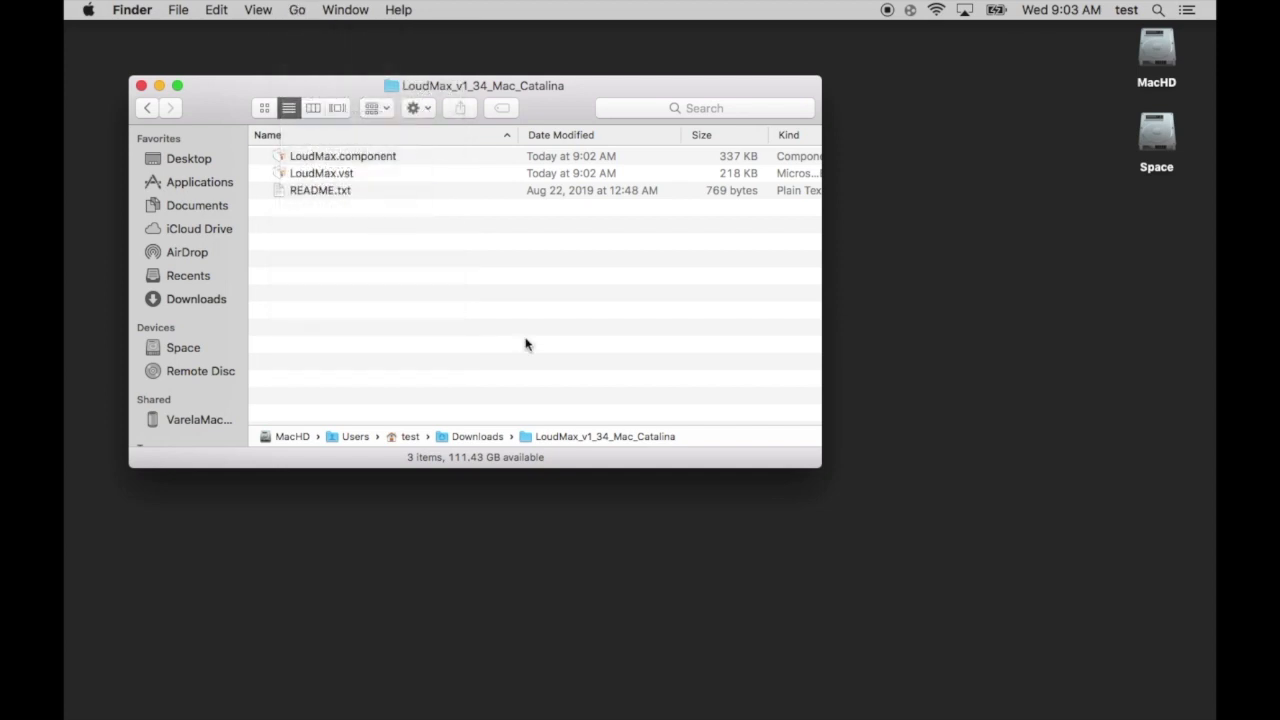
Open a new Finder window on the home folder, placed down and to the right
click(177, 10)
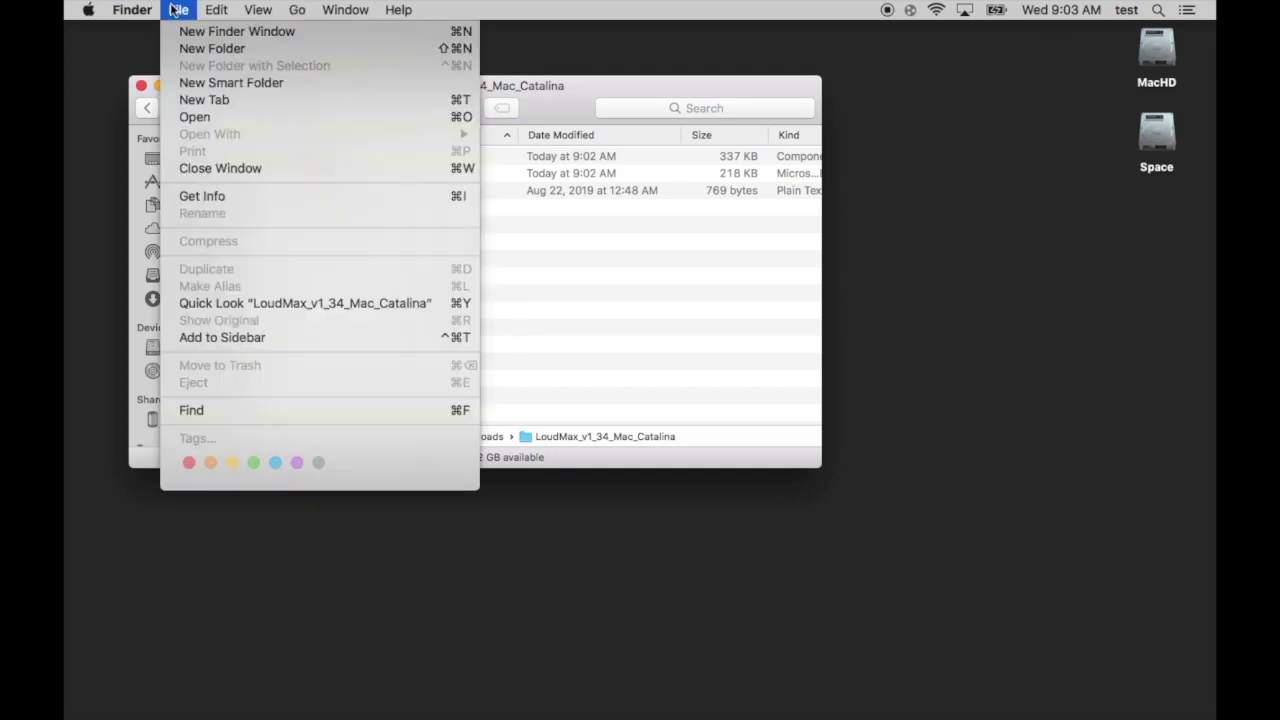
click(180, 31)
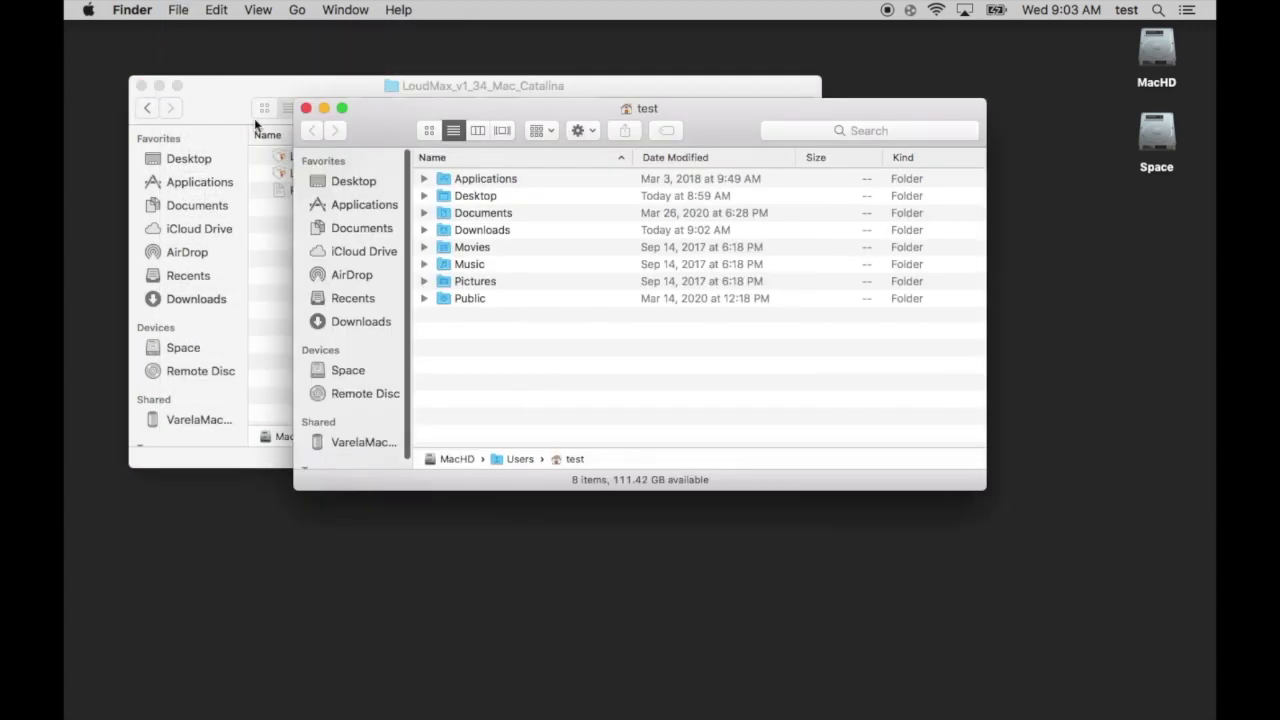
drag(400, 116, 537, 245)
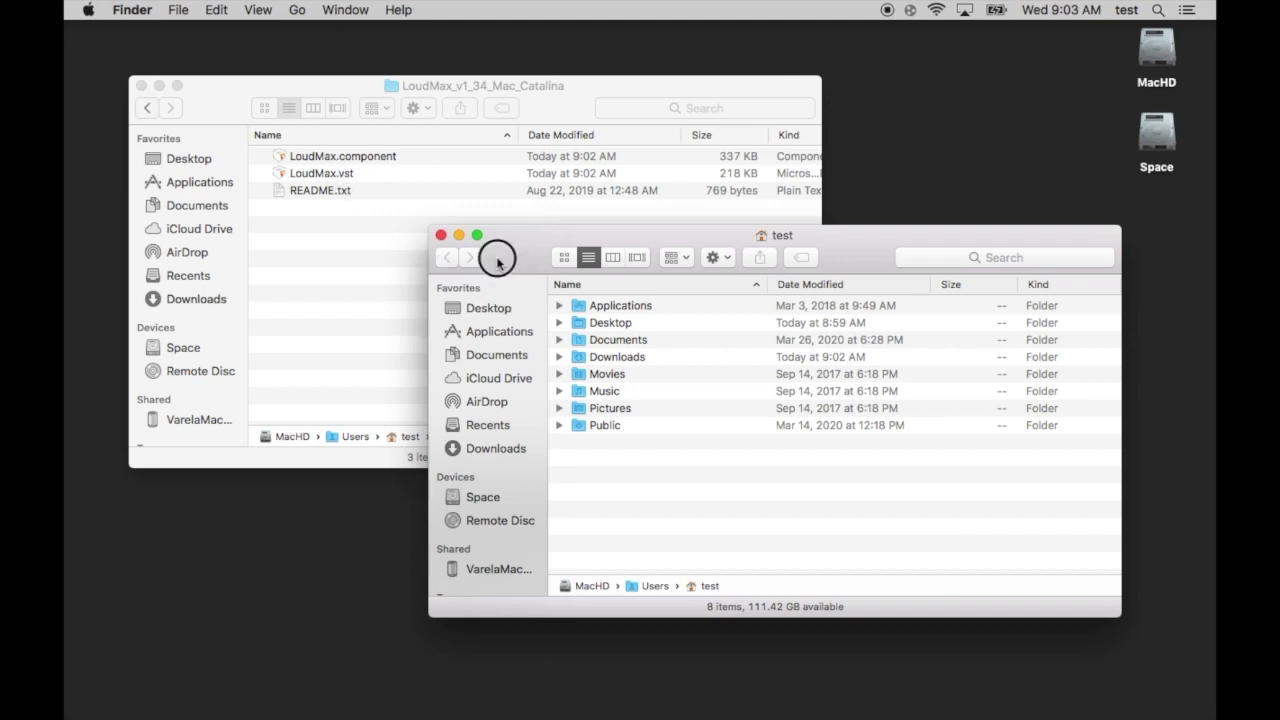
drag(499, 257, 520, 260)
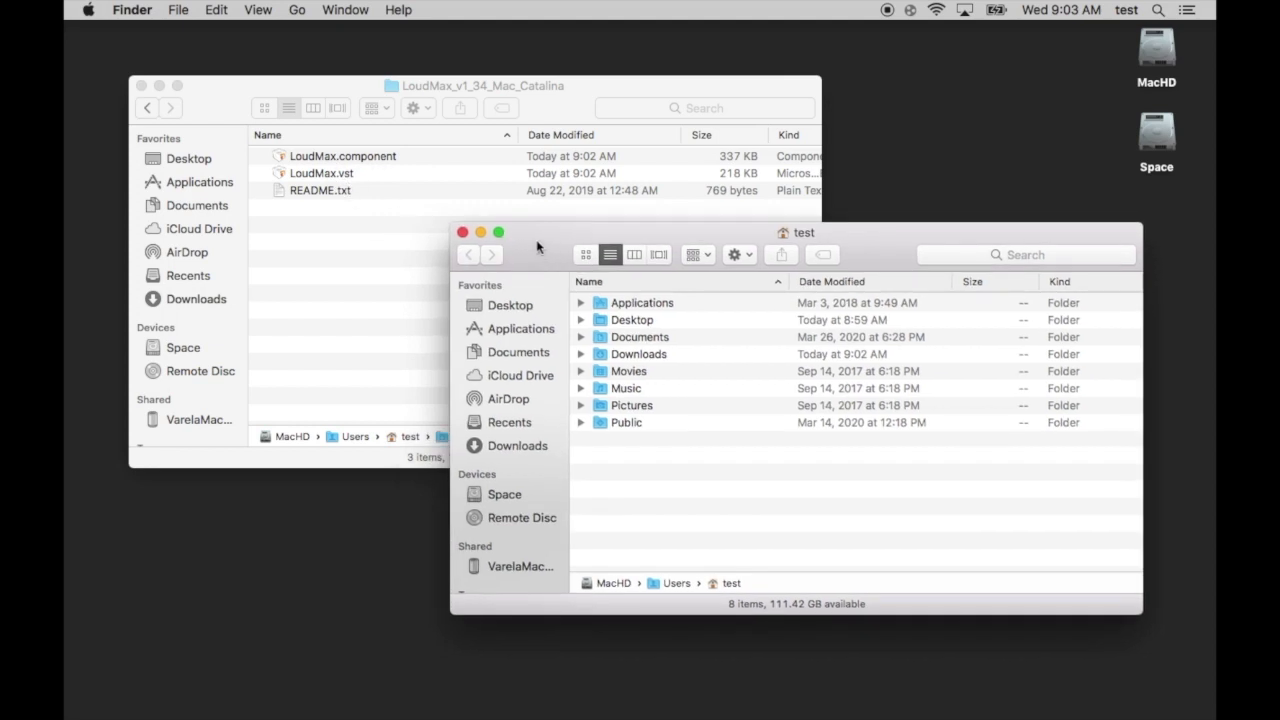
Jump to the /Library folder using Go to Folder
click(294, 11)
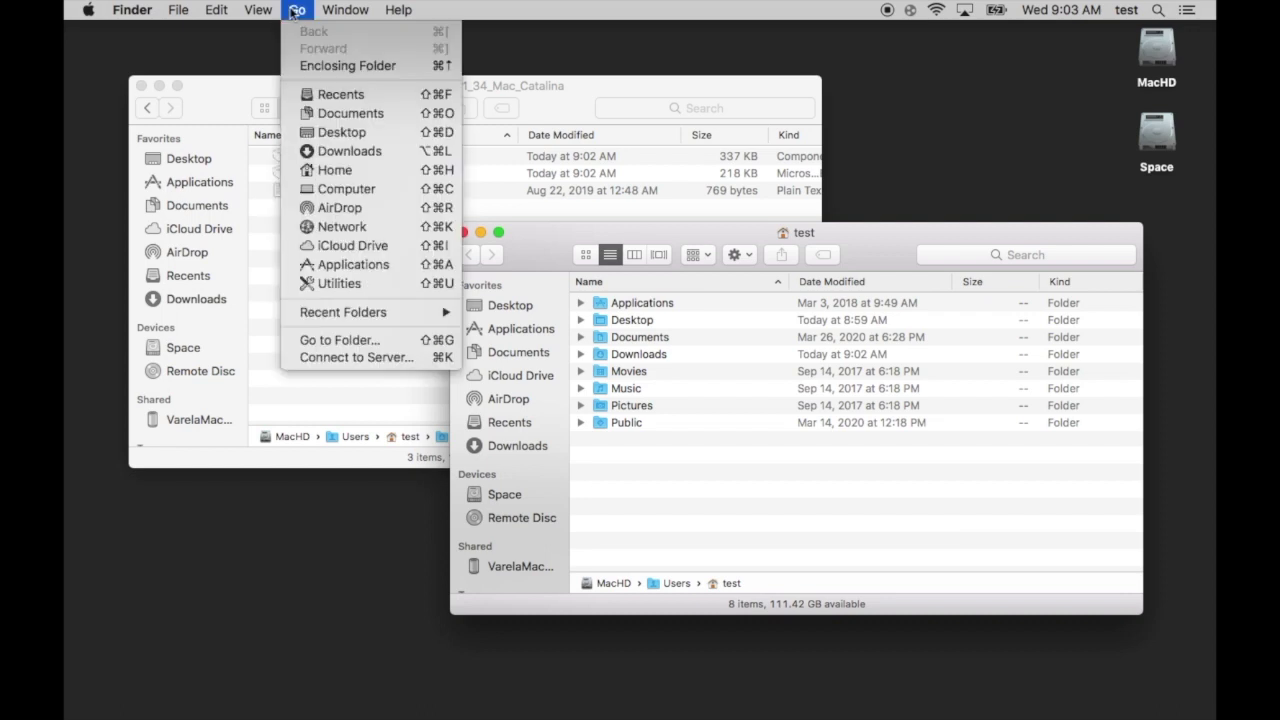
click(340, 340)
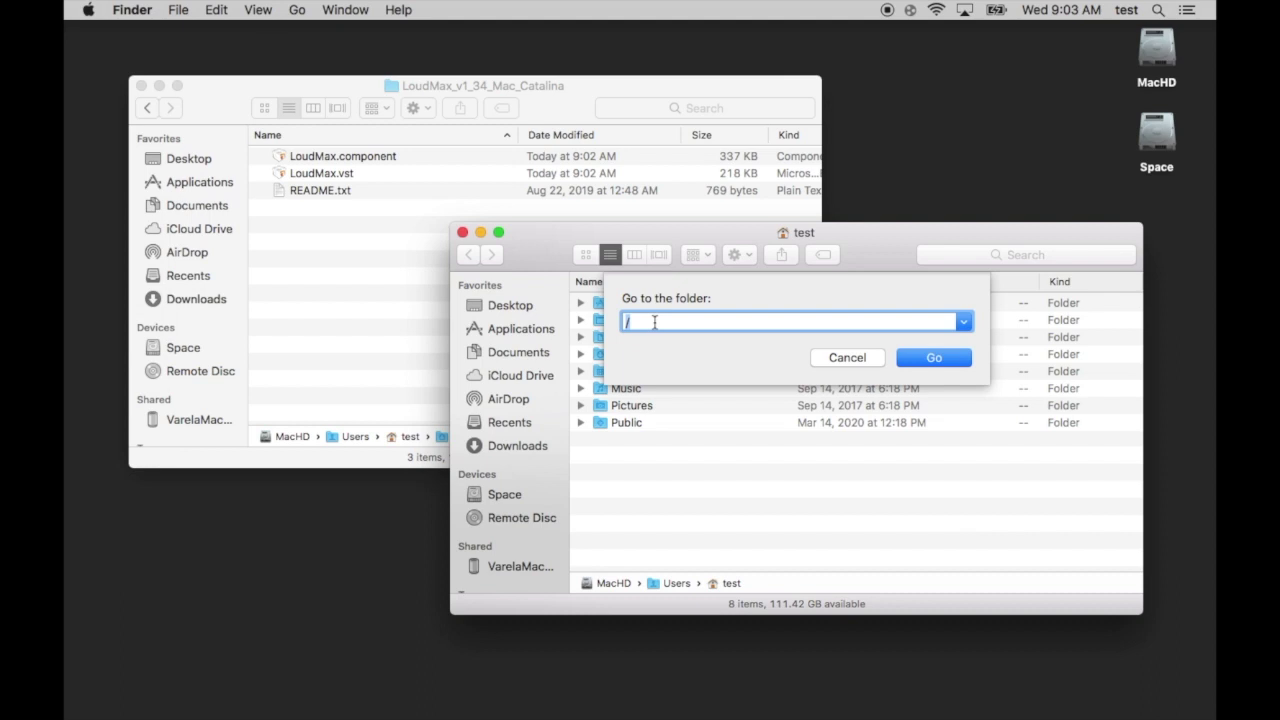
text(/Library)
click(962, 366)
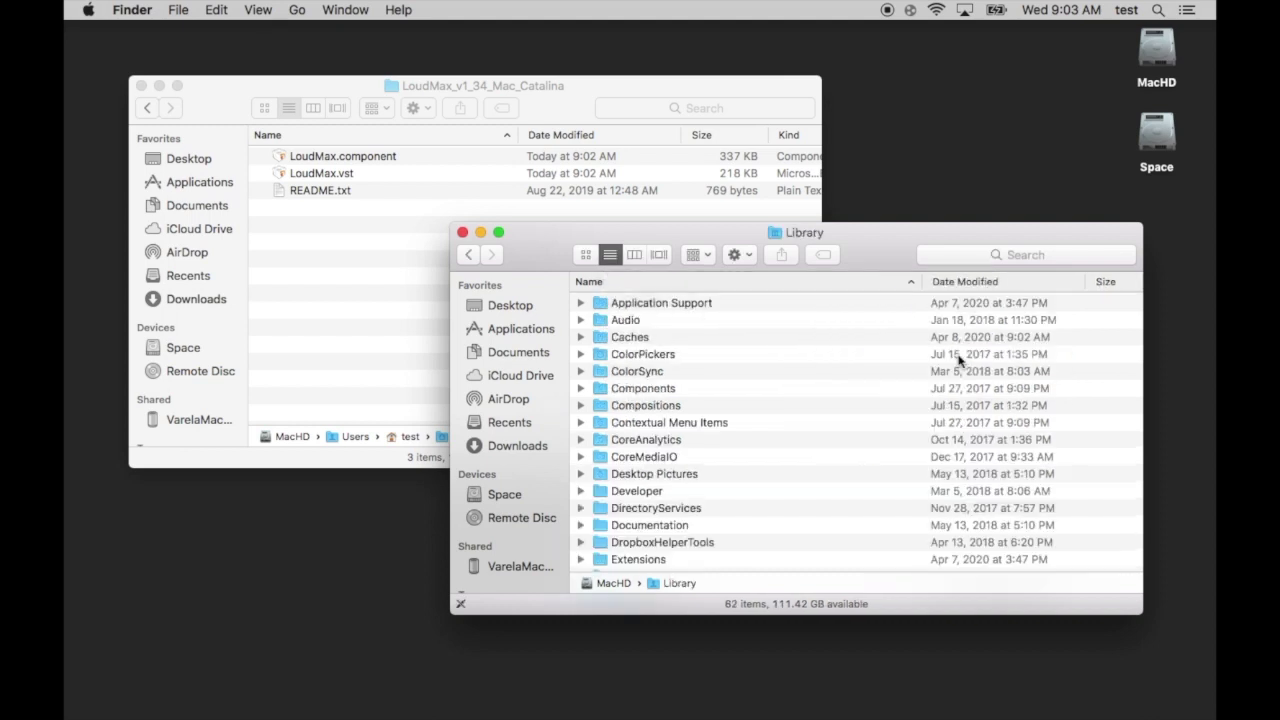
Drill into Library > Audio > Plug-Ins in list view and move the window below the LoudMax folder
click(890, 256)
drag(890, 256, 860, 182)
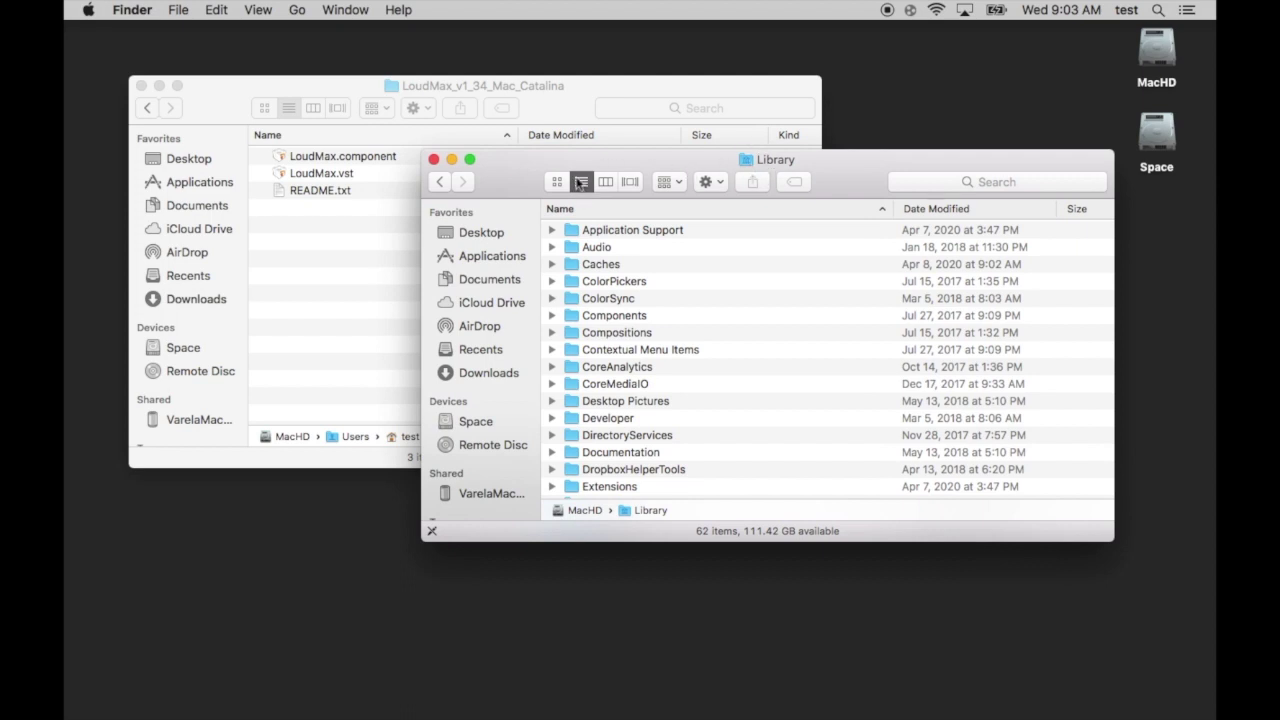
click(561, 184)
click(581, 183)
double_click(607, 247)
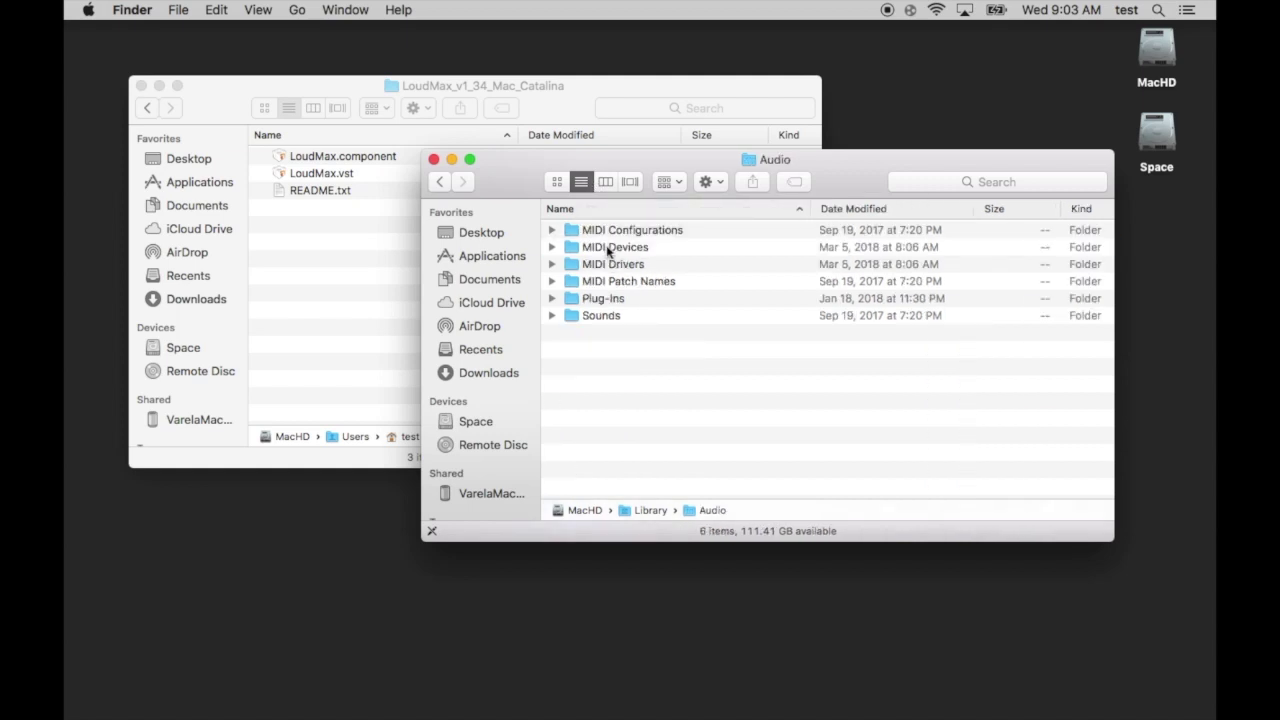
double_click(612, 299)
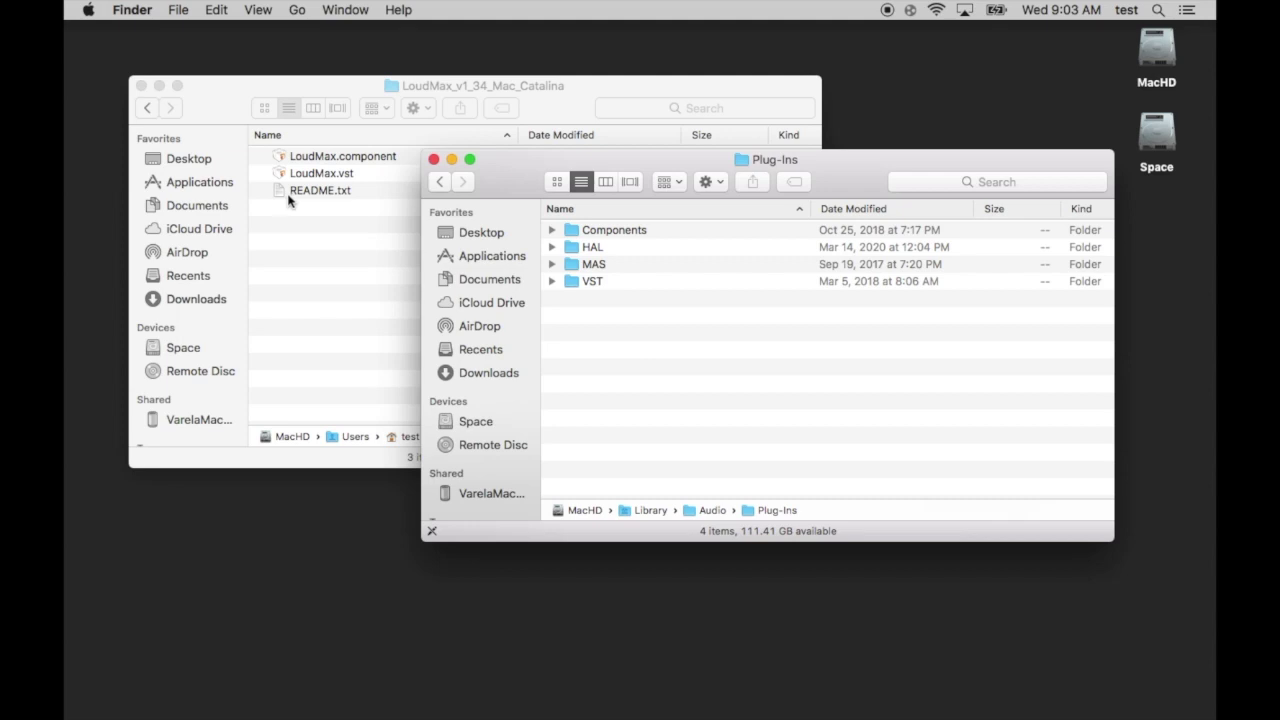
drag(511, 187, 438, 342)
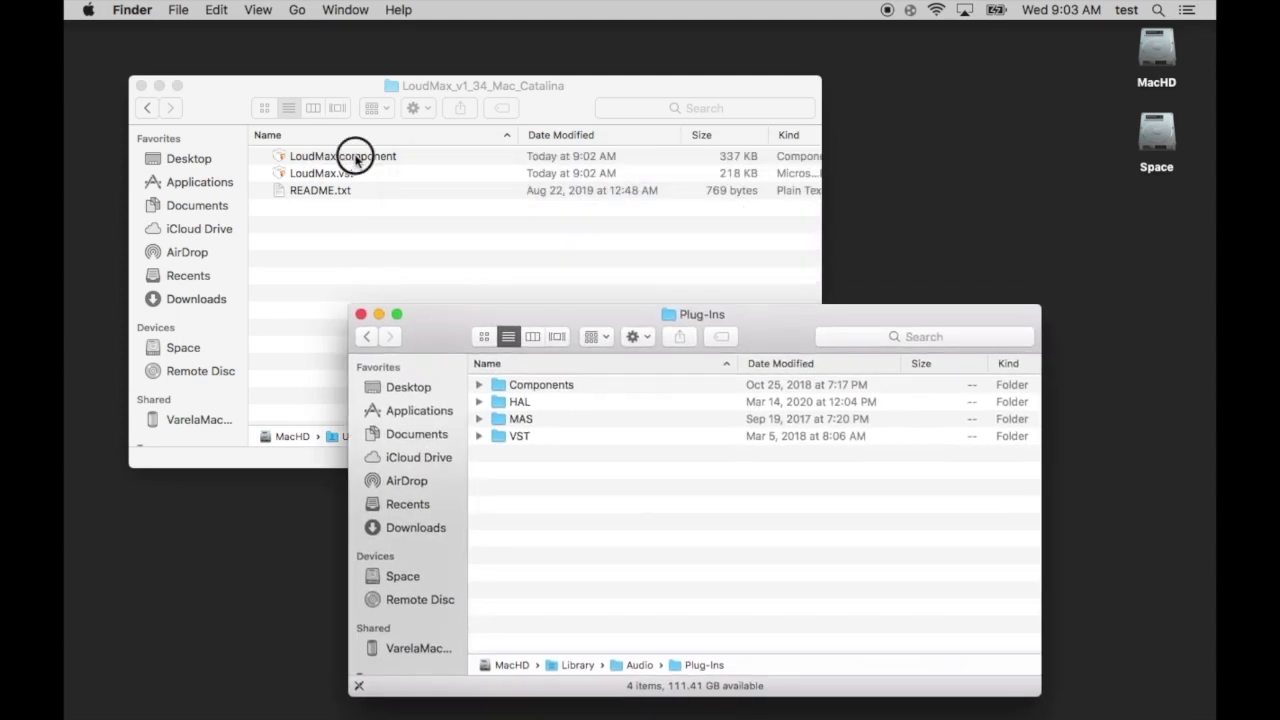
Move LoudMax.component into Plug-Ins/Components, replacing the older copy with the admin password
drag(355, 160, 531, 392)
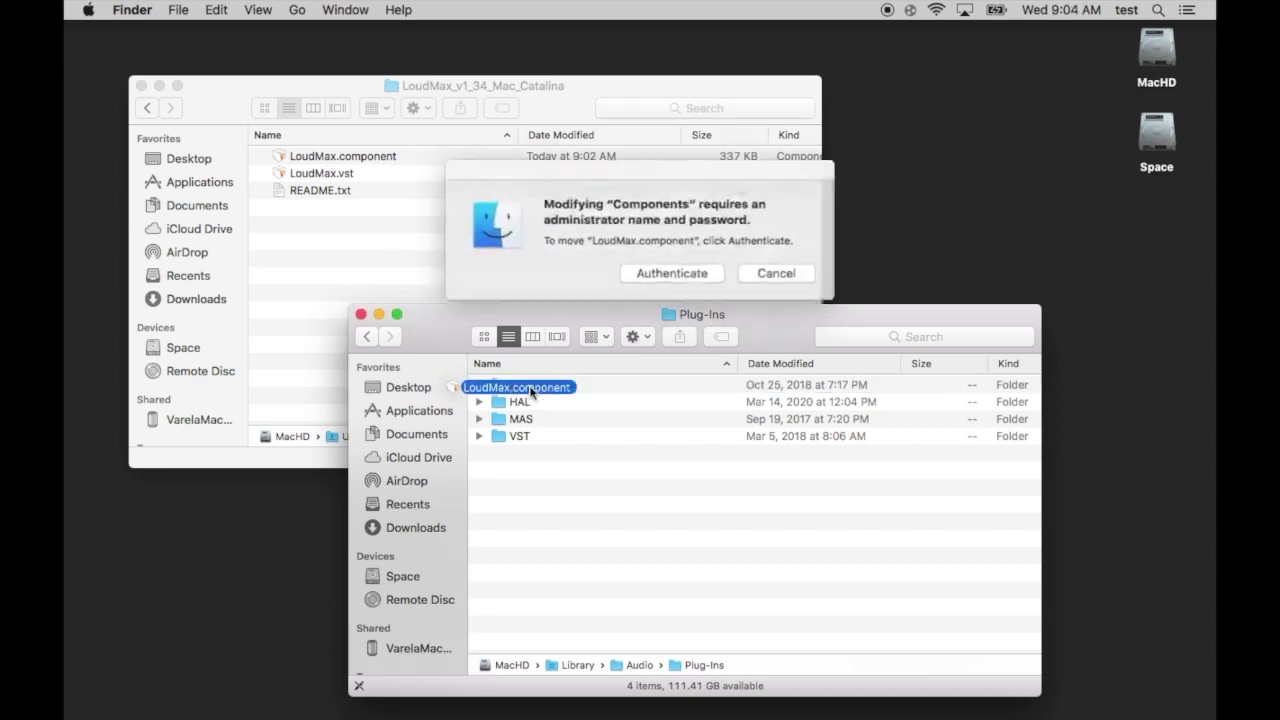
click(648, 274)
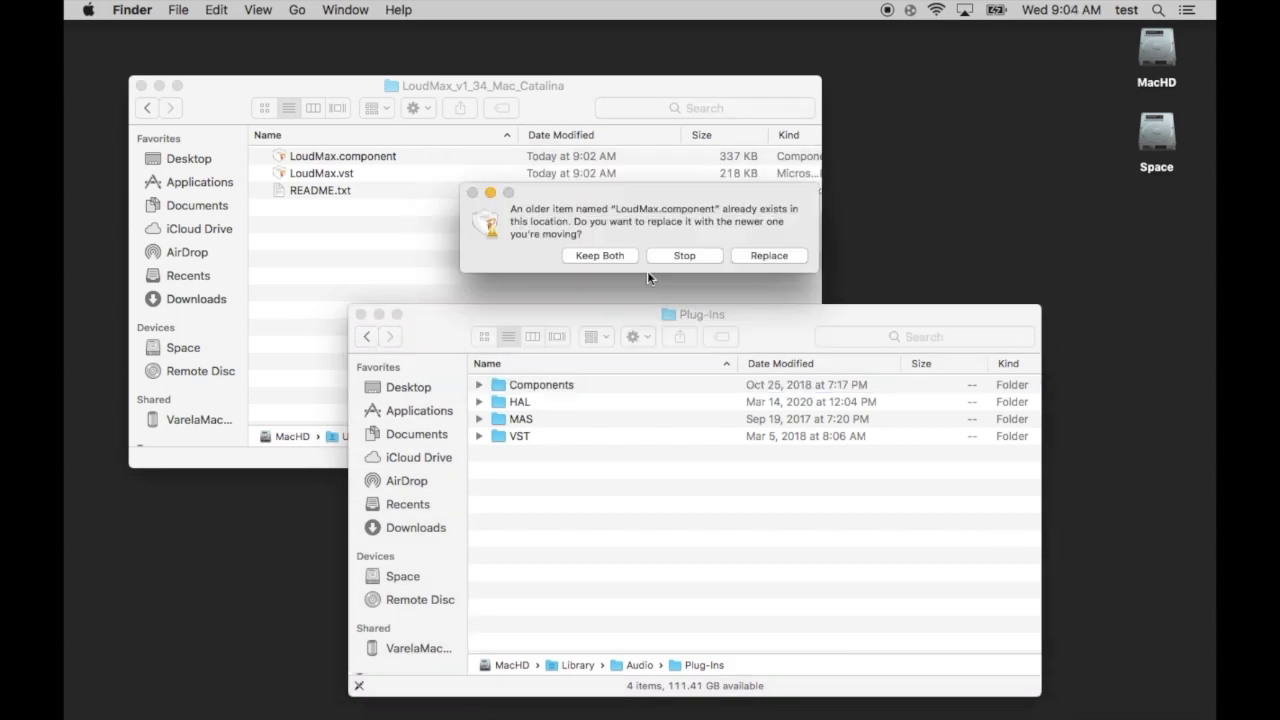
click(767, 257)
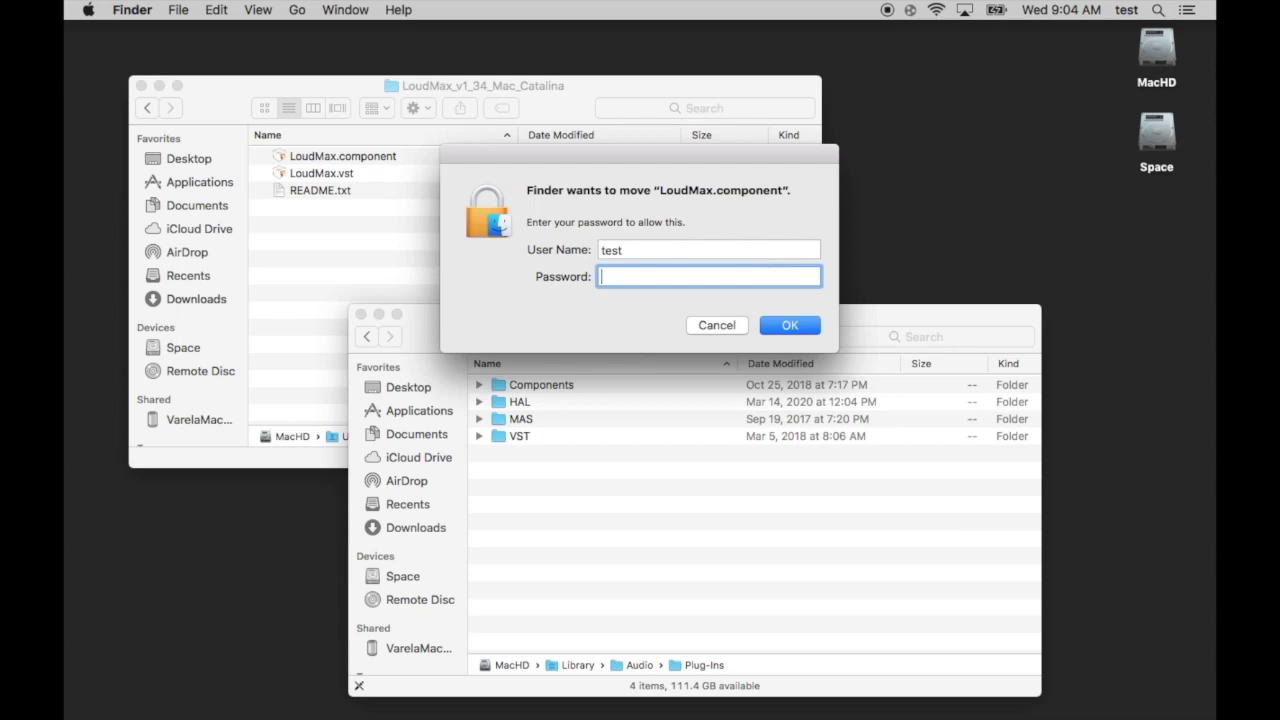
text(test)
key(Return)
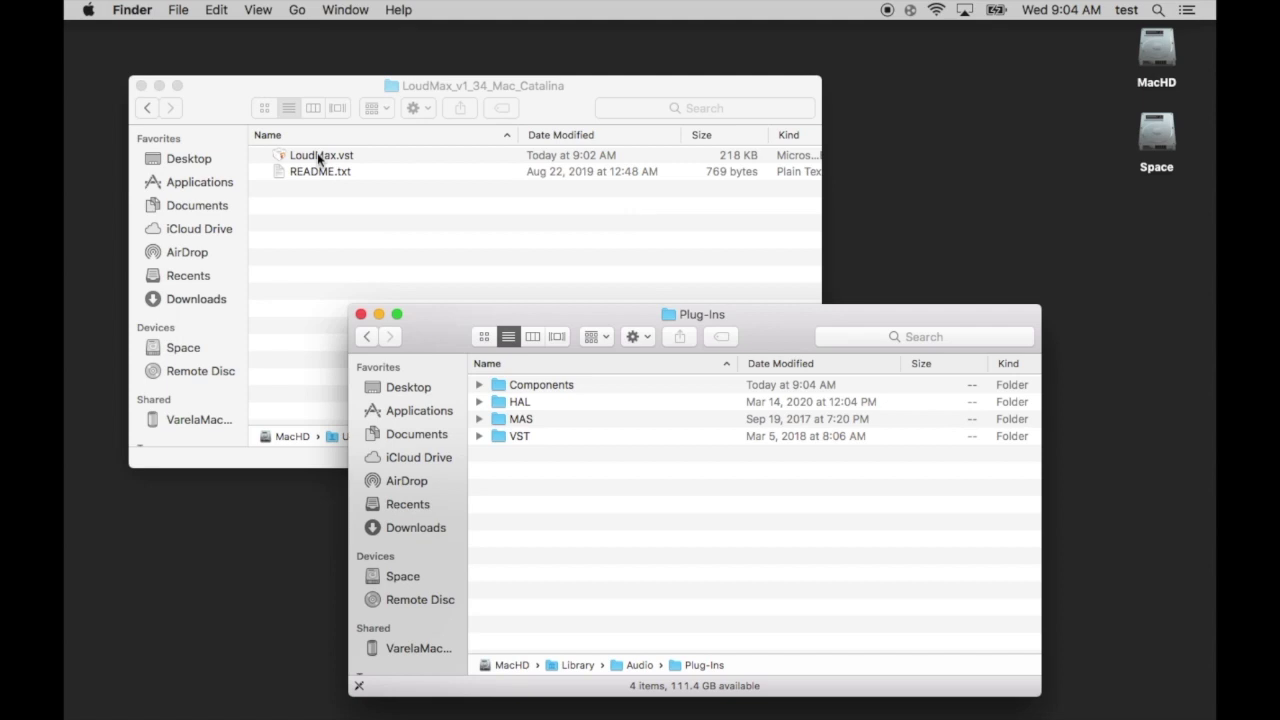
Move LoudMax.vst into Plug-Ins/VST with admin authorisation and close the Plug-Ins window
click(479, 437)
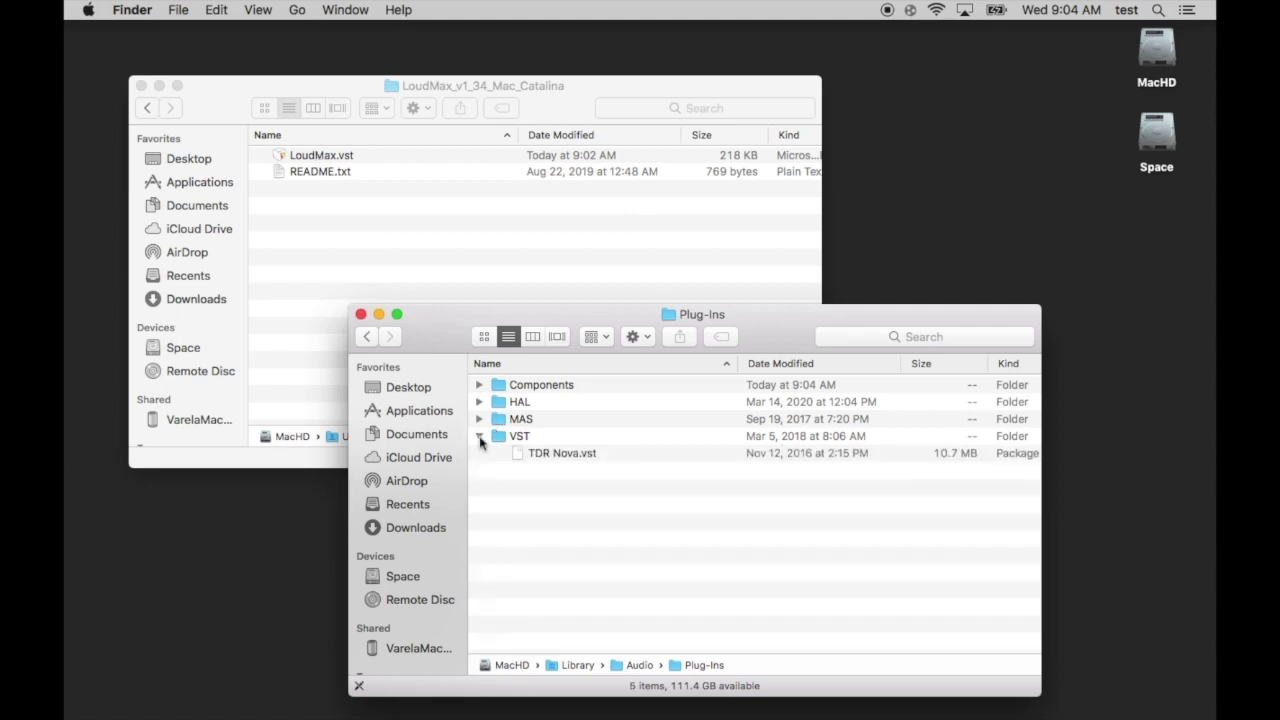
click(479, 438)
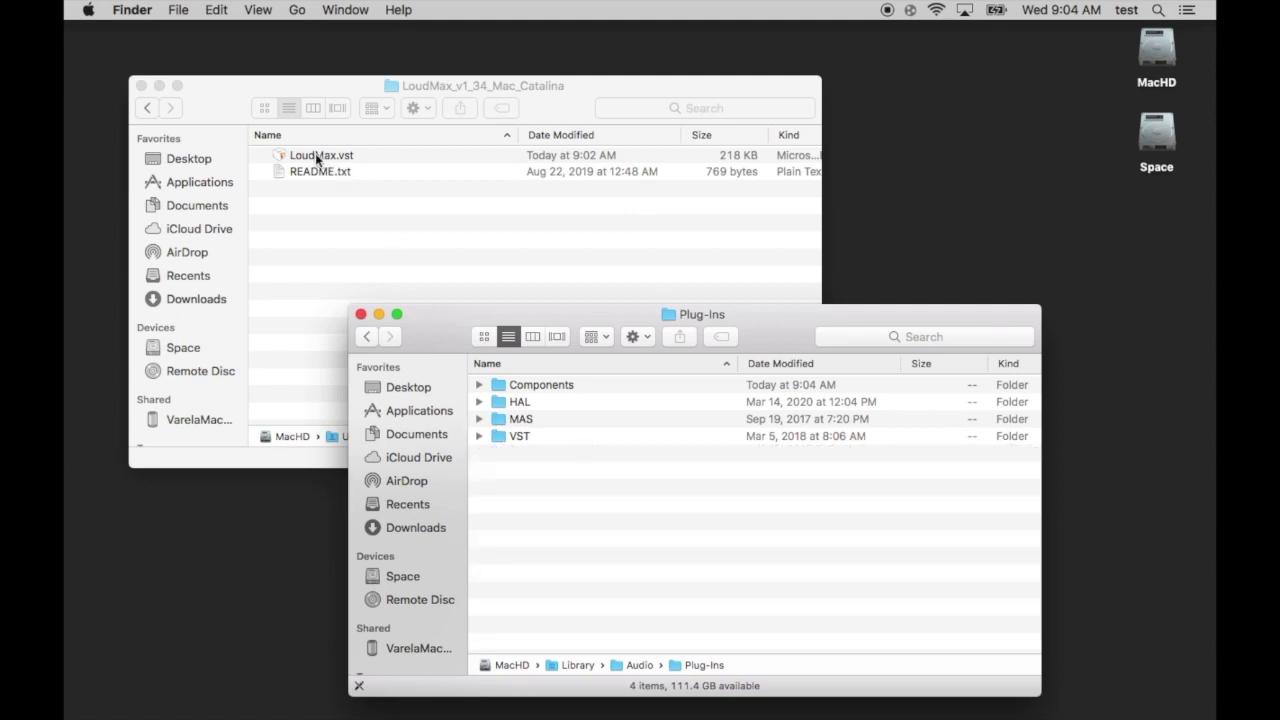
drag(317, 160, 501, 442)
click(670, 276)
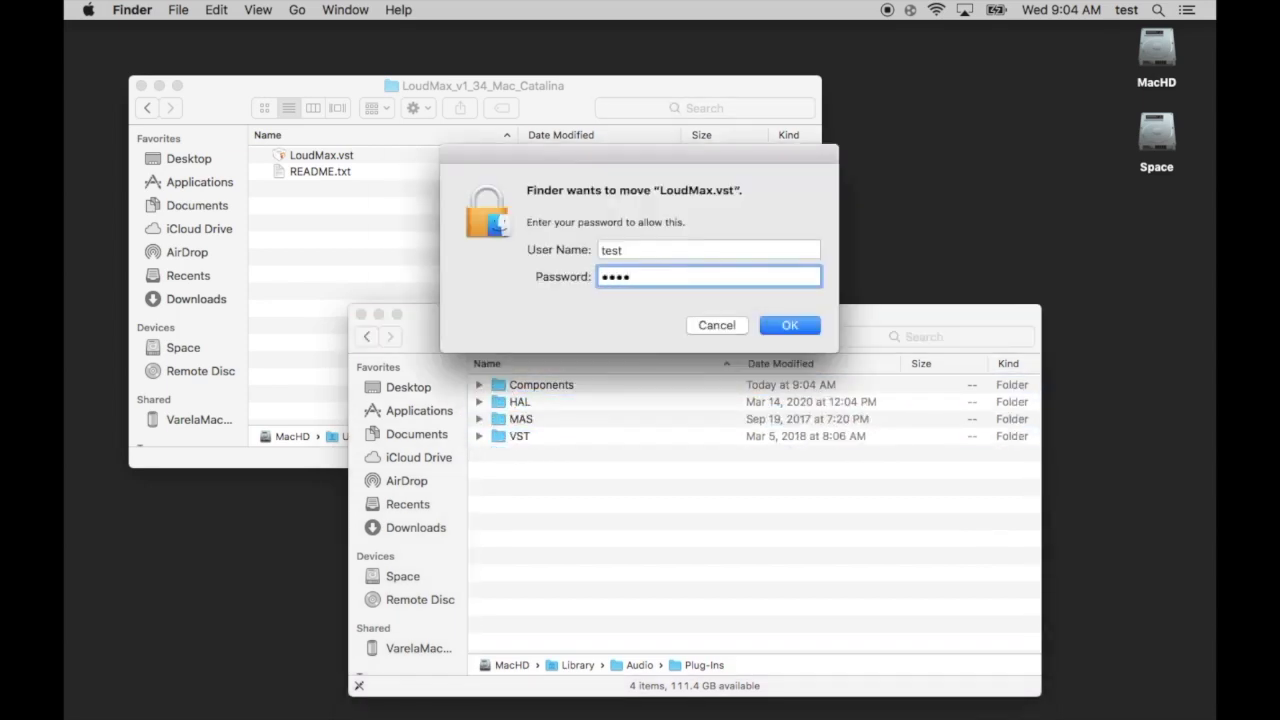
key(Return)
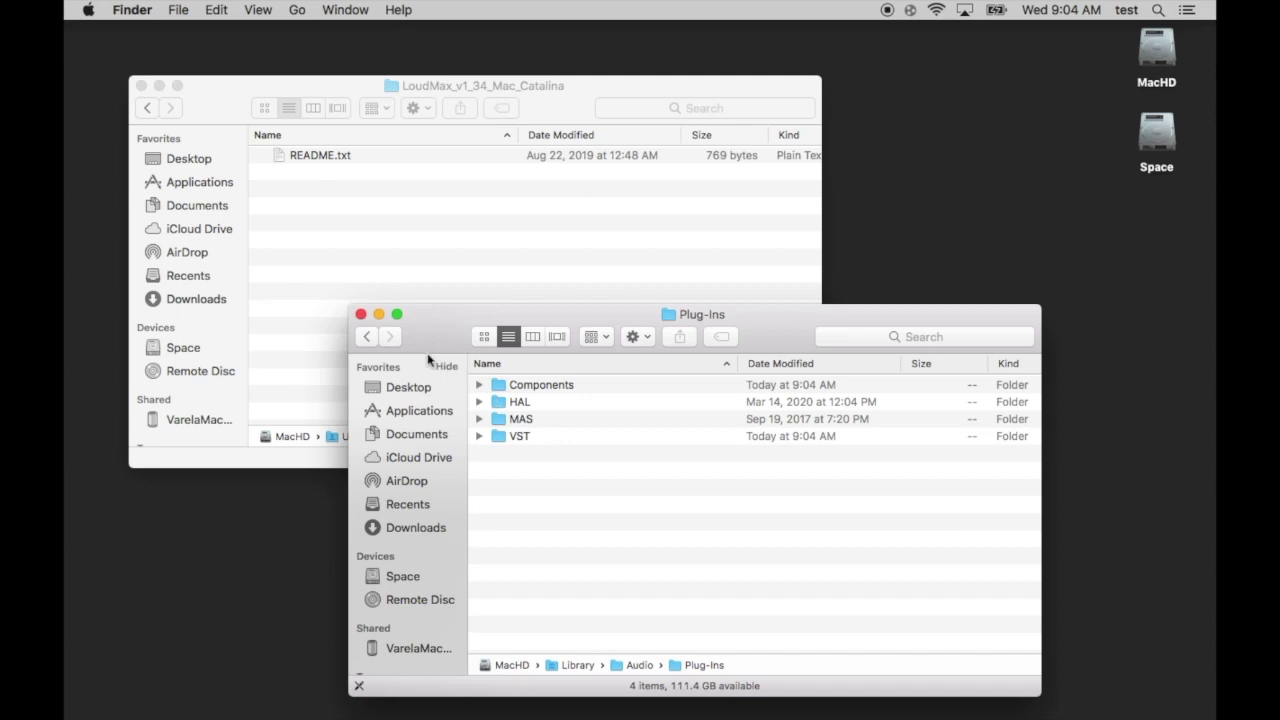
click(361, 314)
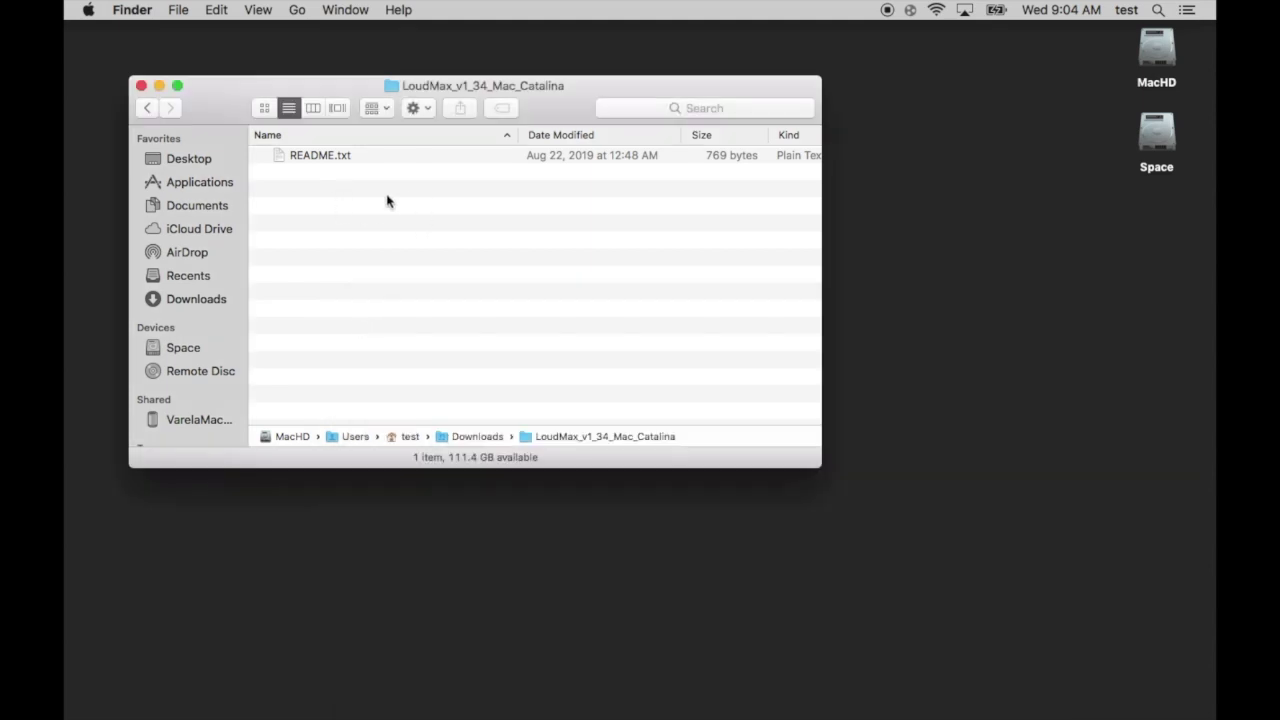
Close the LoudMax folder window and launch TwistedWave from the Dock
click(141, 86)
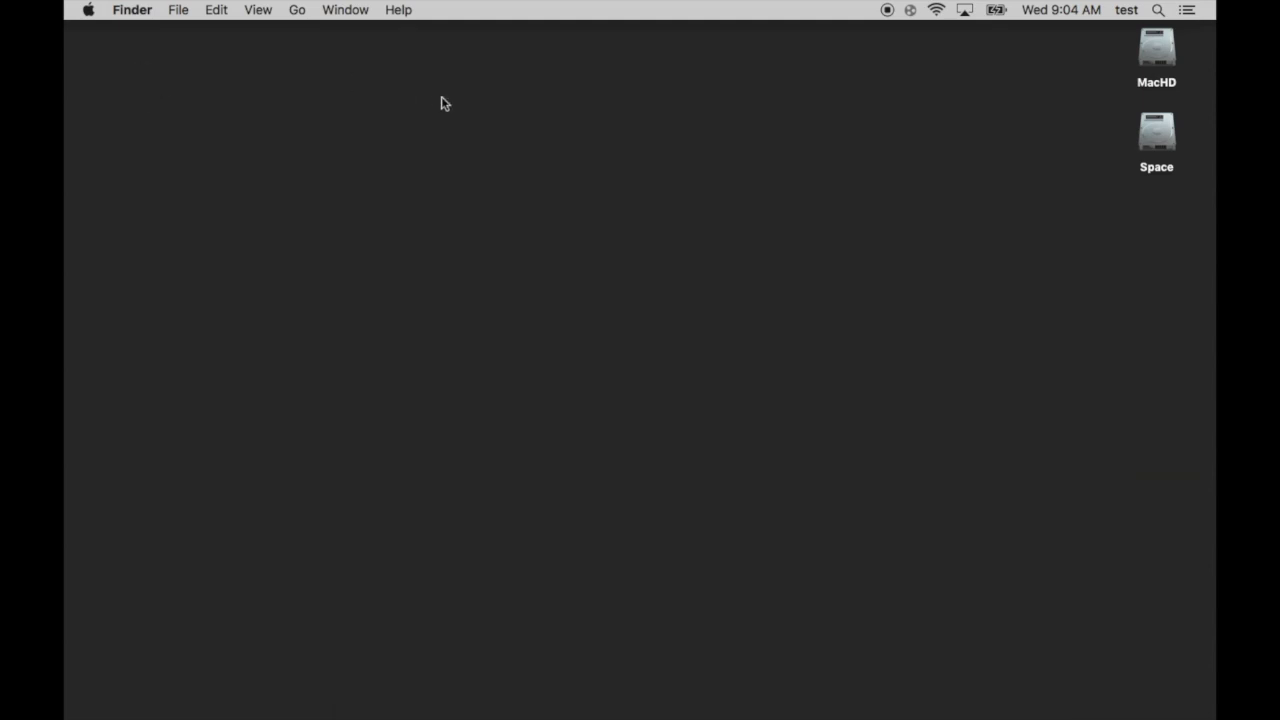
mouse_move(514, 716)
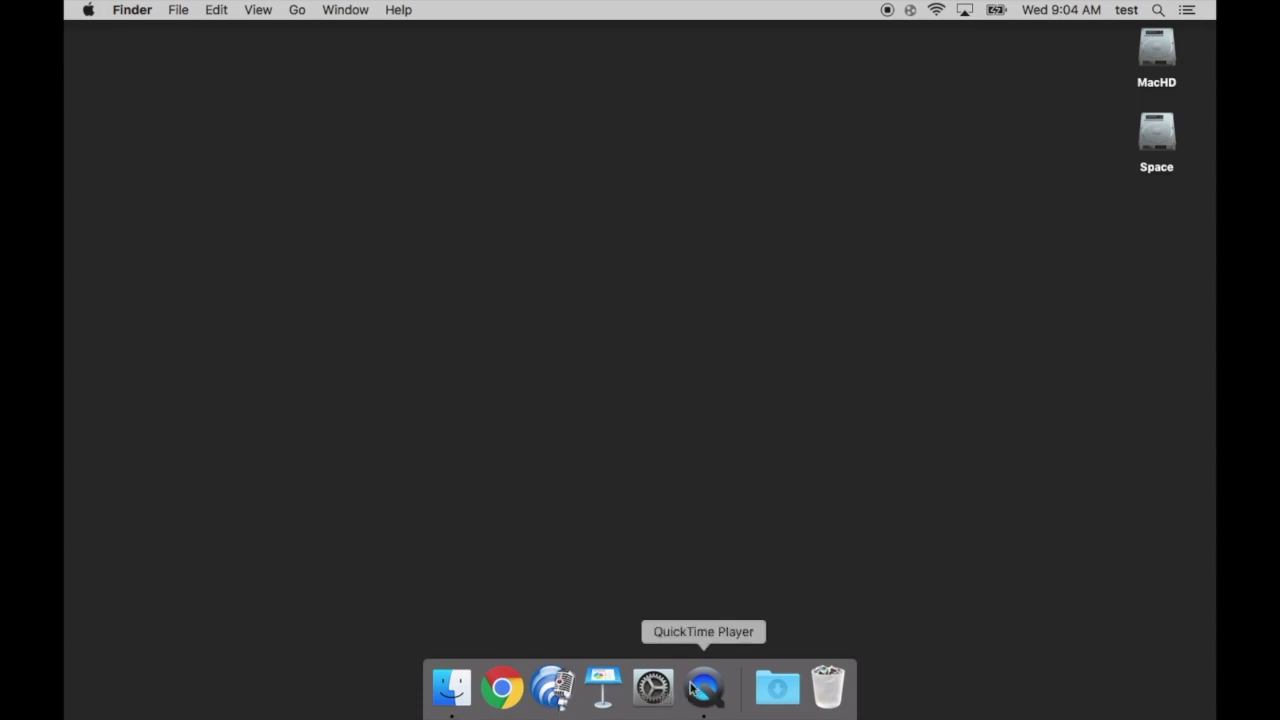
click(556, 690)
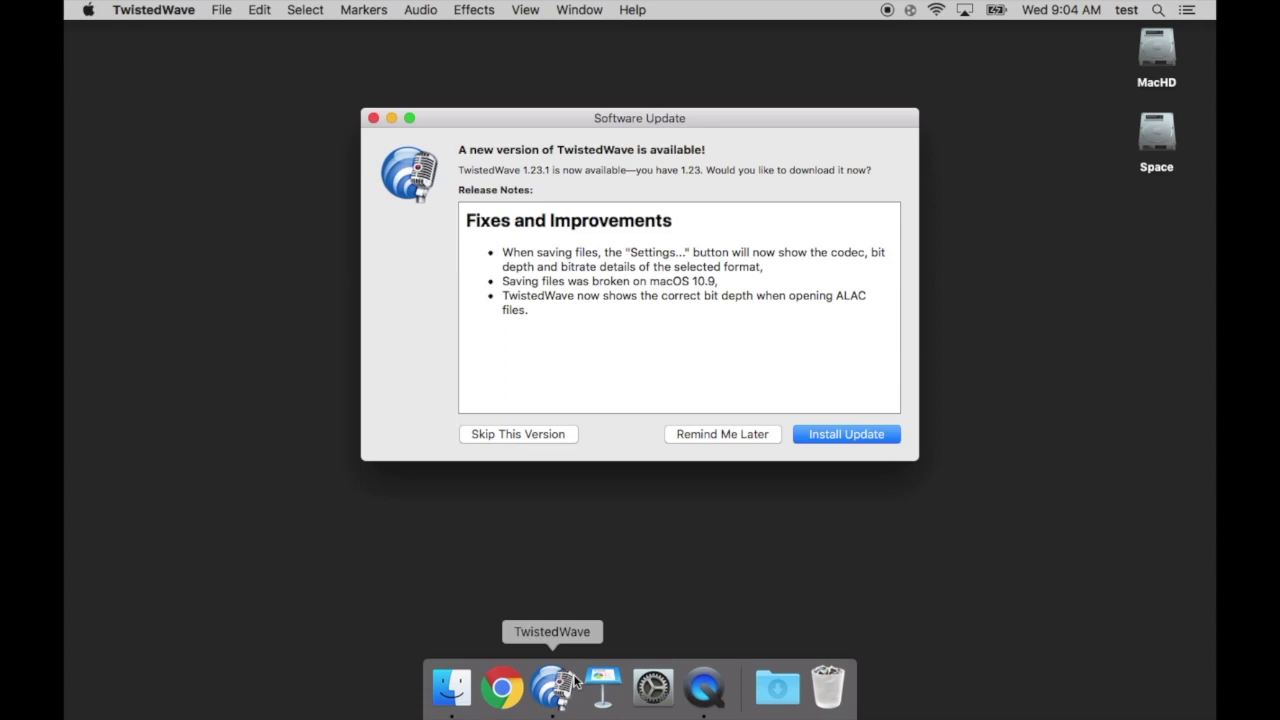
Skip the TwistedWave update and create a new 16-bit, 44,100 Hz mono document
click(548, 435)
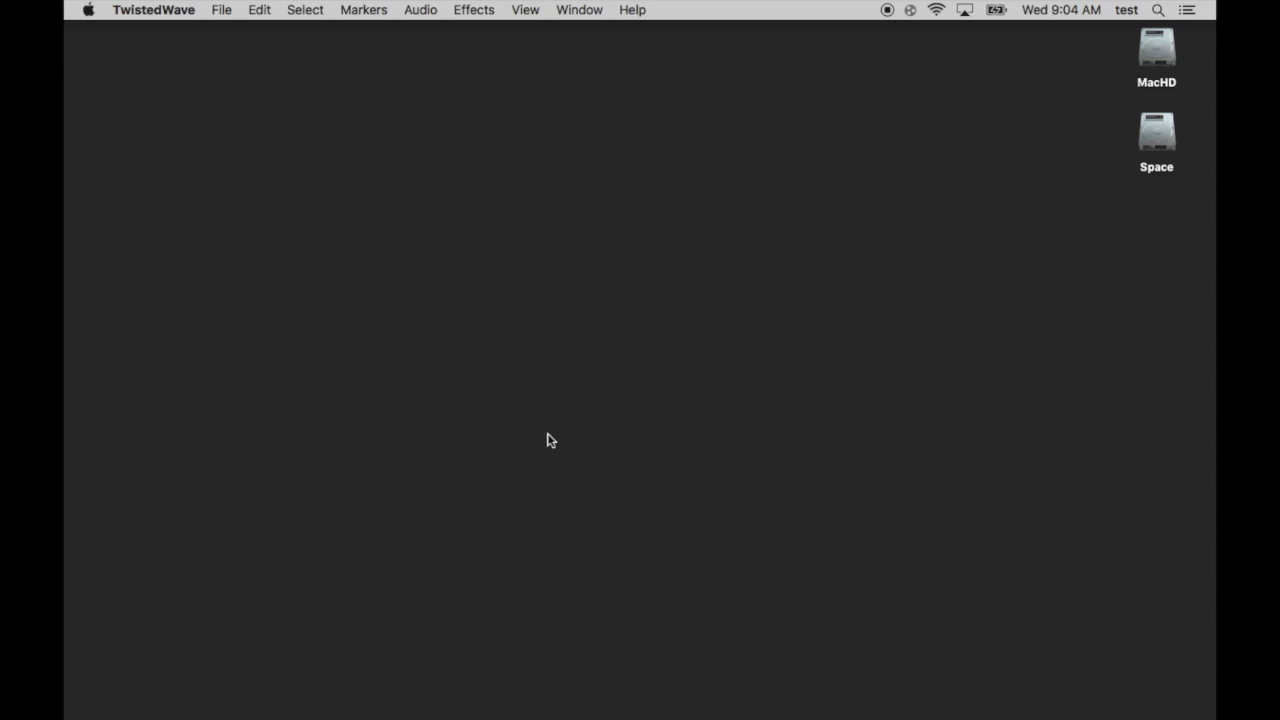
click(221, 10)
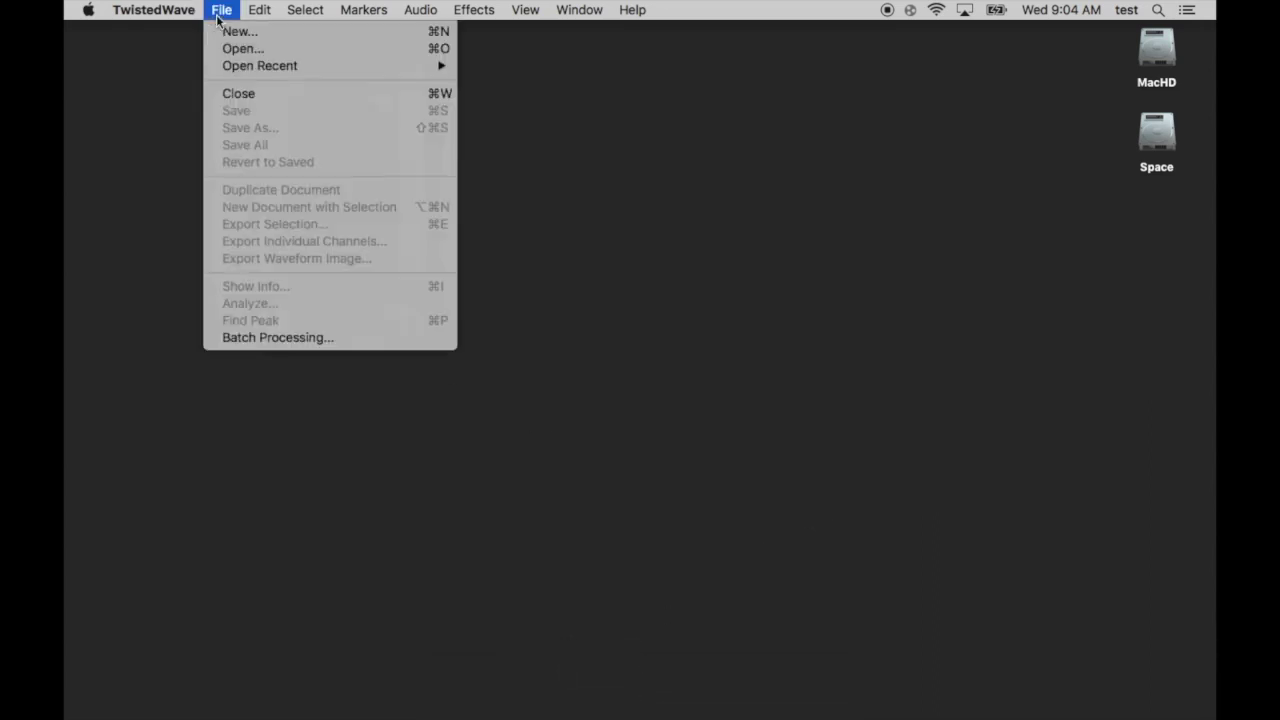
click(220, 31)
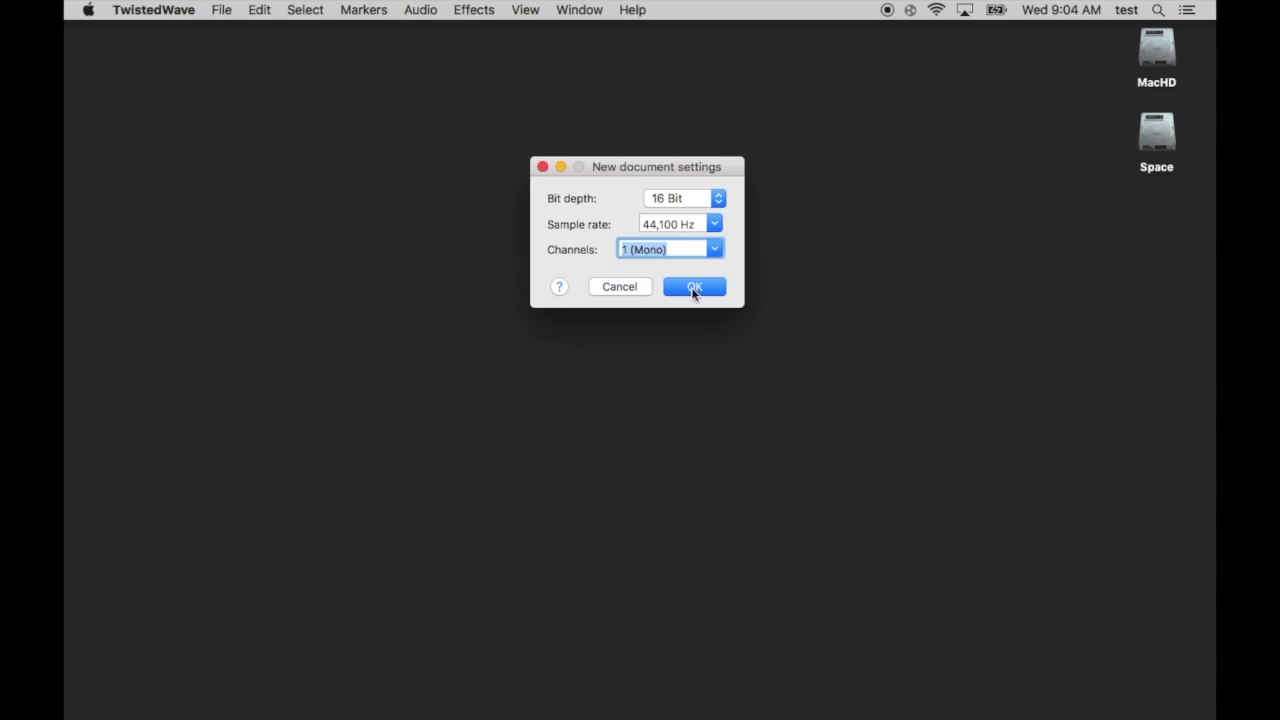
click(693, 288)
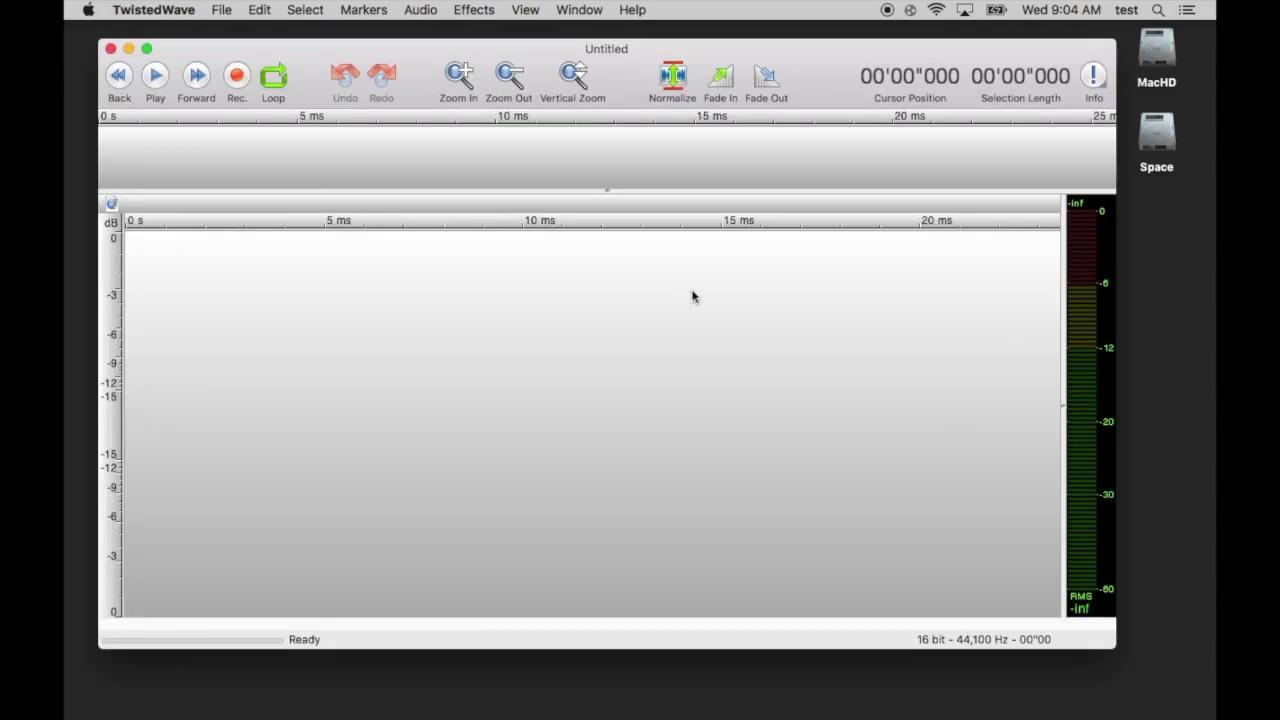
click(472, 10)
mouse_move(535, 277)
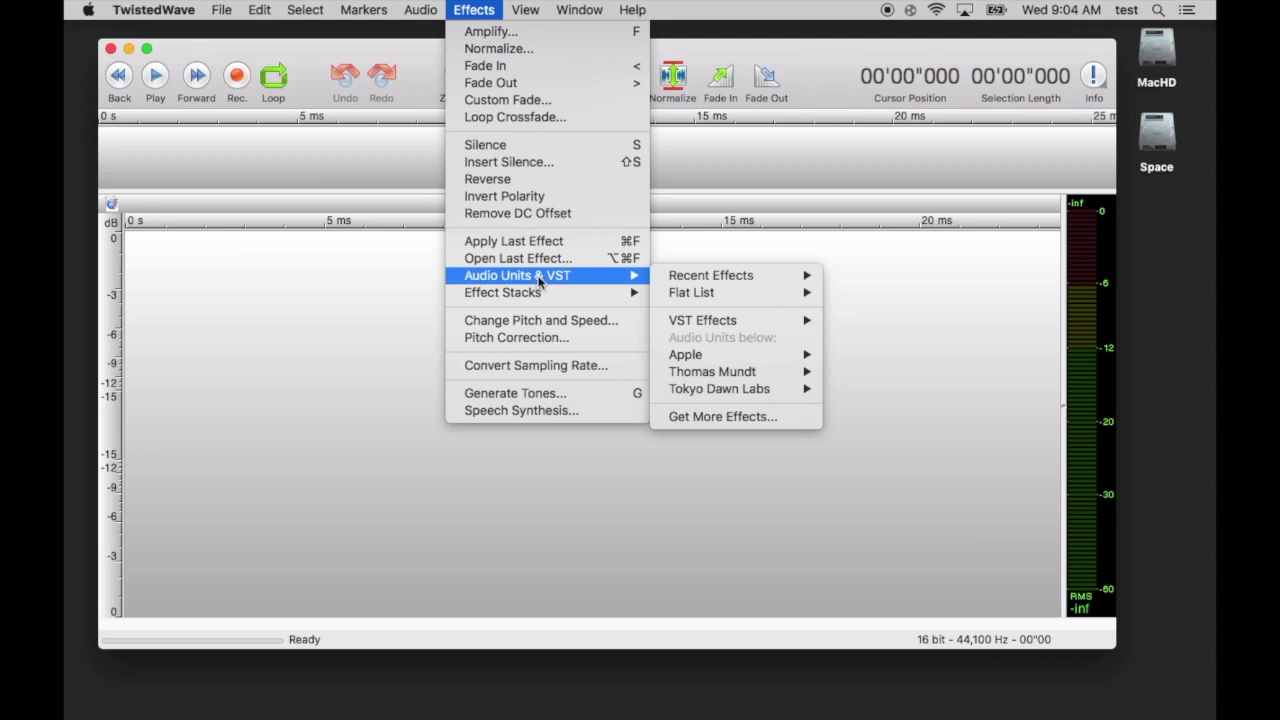
Load the Thomas Mundt LoudMax plug-in from Audio Units & VST effects
mouse_move(672, 372)
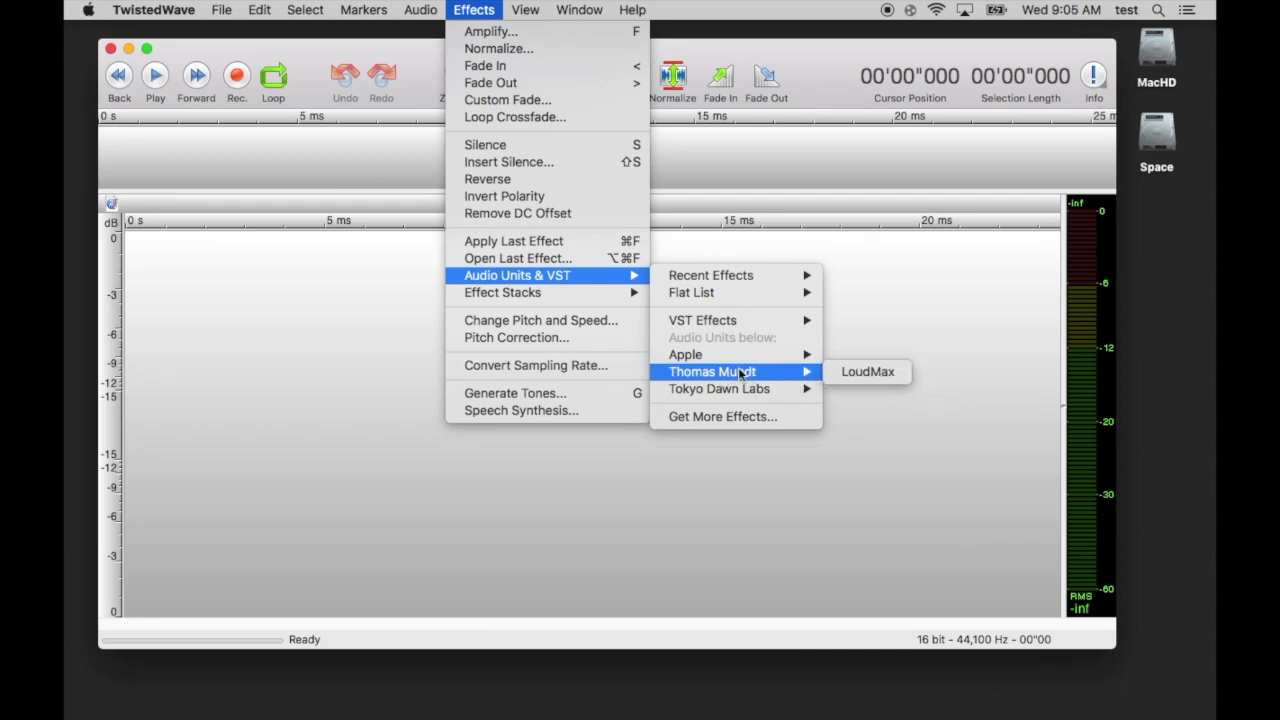
mouse_move(724, 320)
mouse_move(797, 372)
click(840, 372)
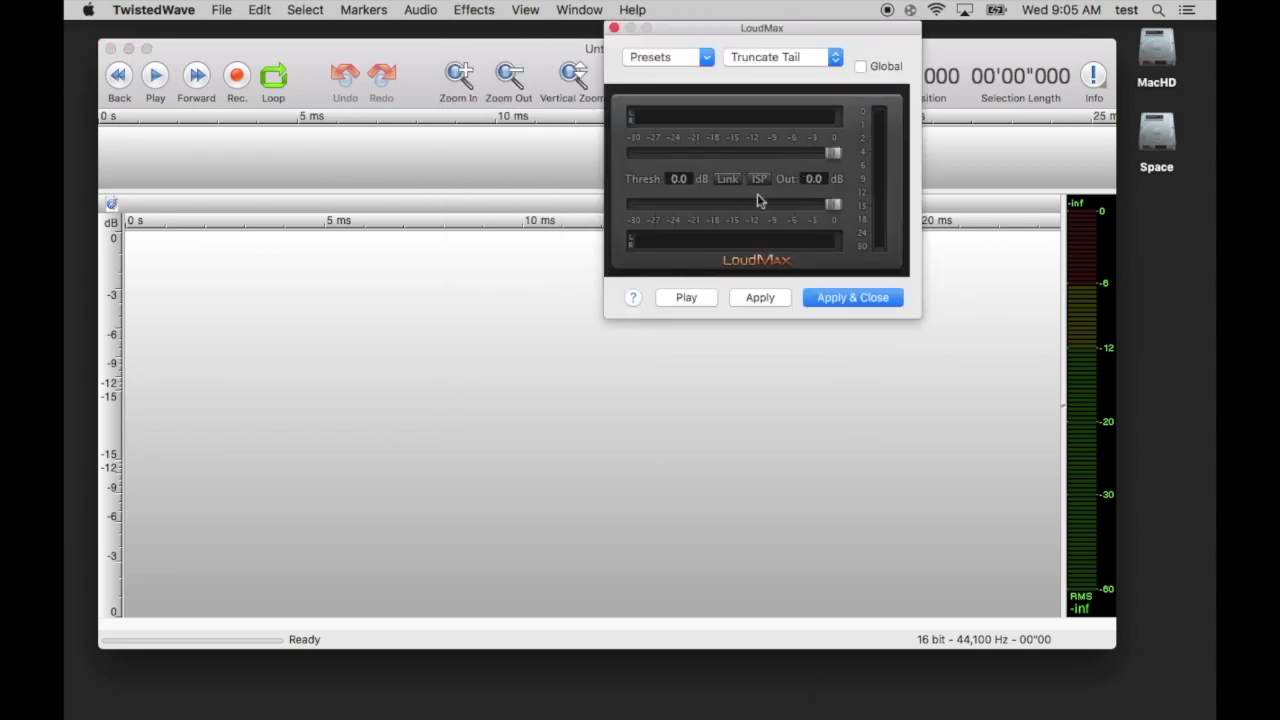